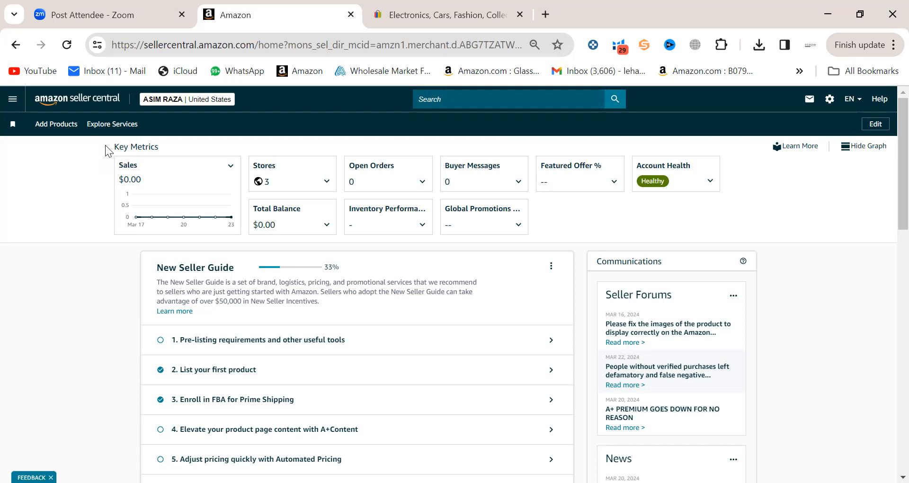
Step: Search Amazon's catalog for dove from the Add Products page and set the first body wash result's condition to New
left_click(12, 99)
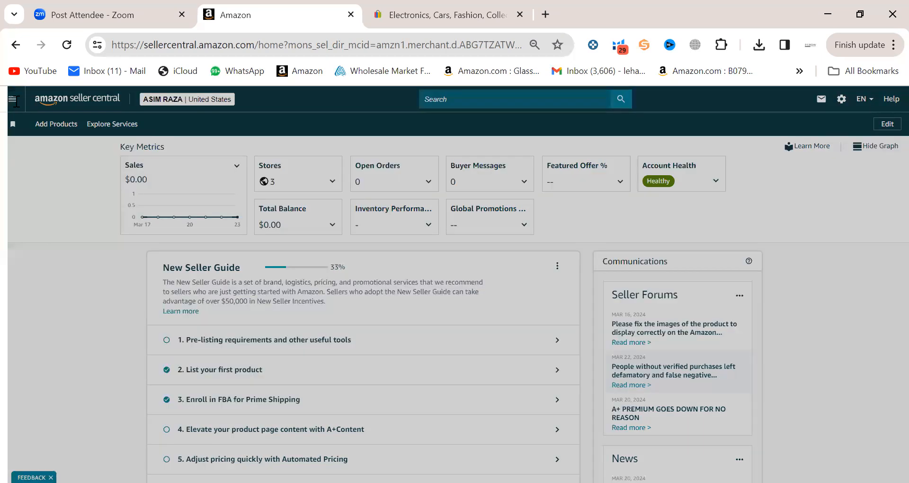
mouse_move(41, 133)
left_click(186, 135)
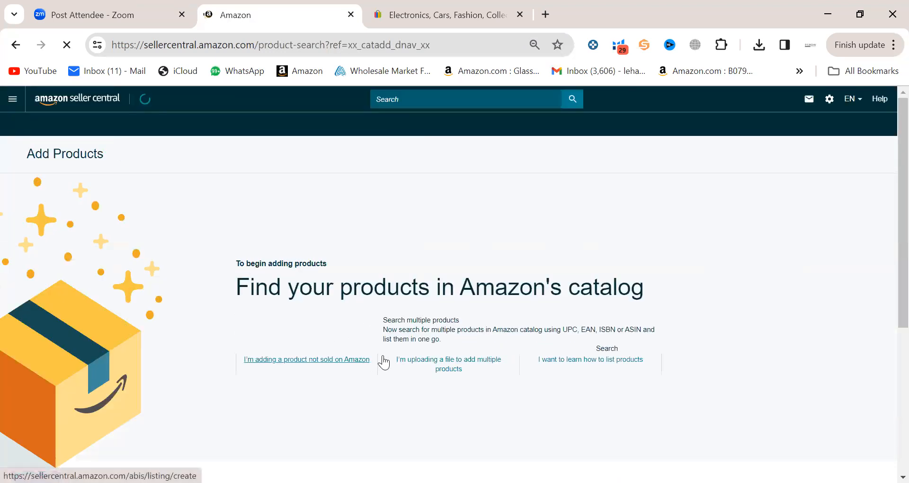
left_click(333, 351)
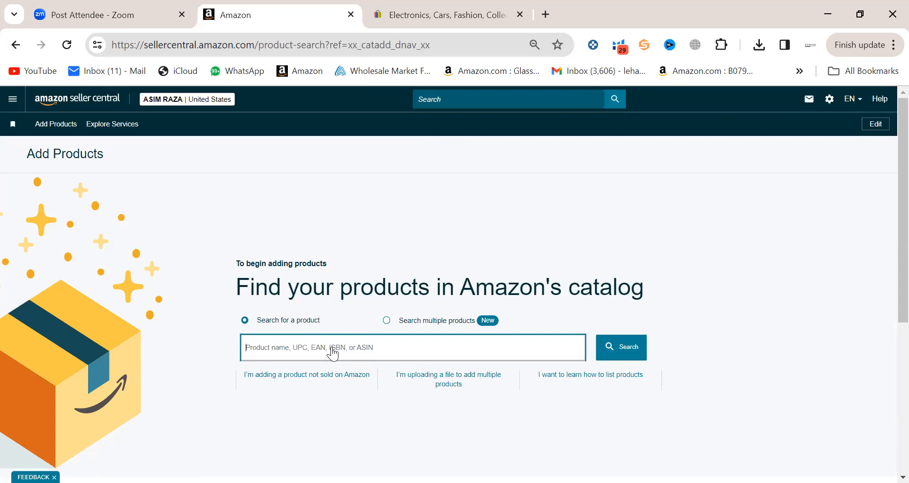
type("dove")
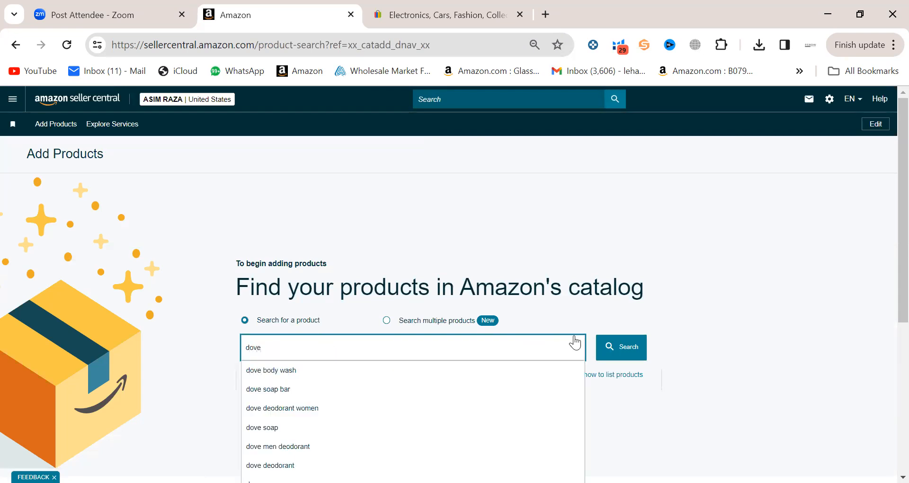
left_click(606, 348)
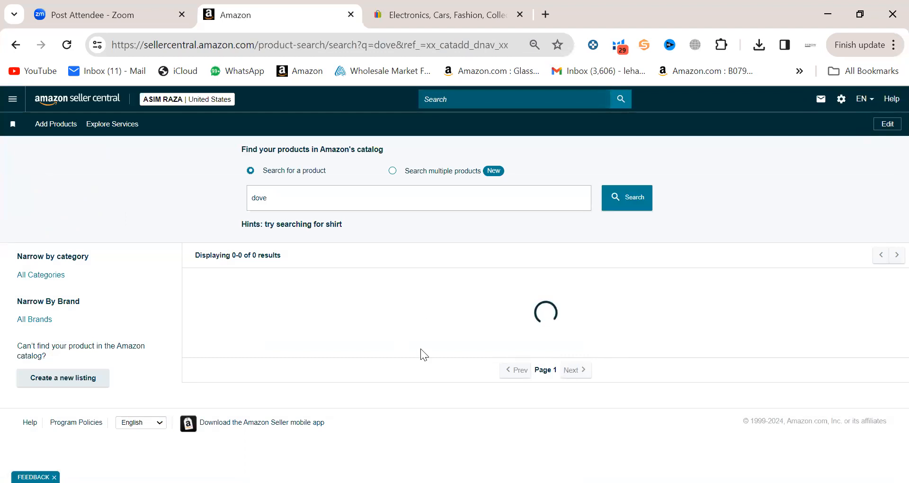
left_click(851, 294)
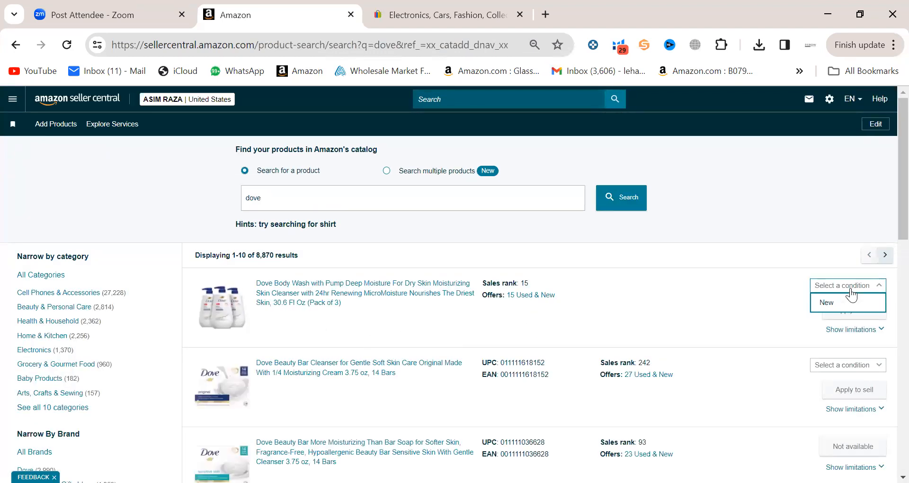
left_click(847, 302)
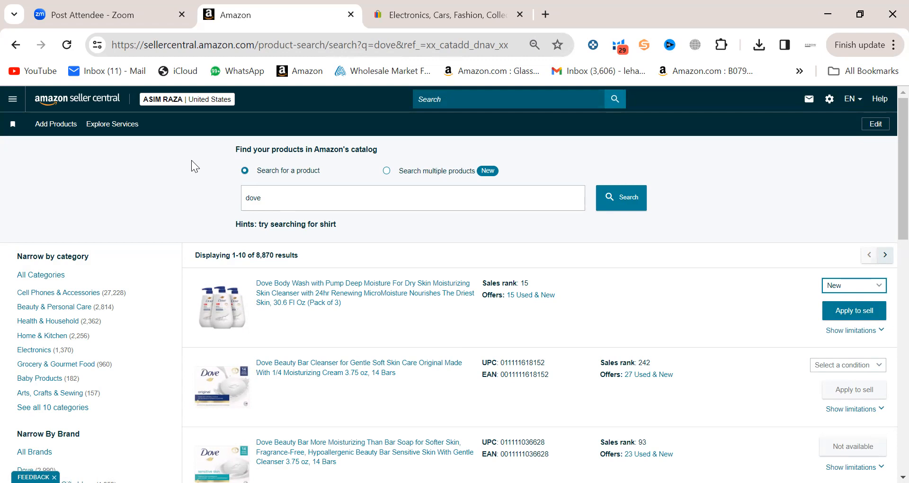
Step: Return to Add Products and start a new listing for a product not sold on Amazon
left_click(13, 98)
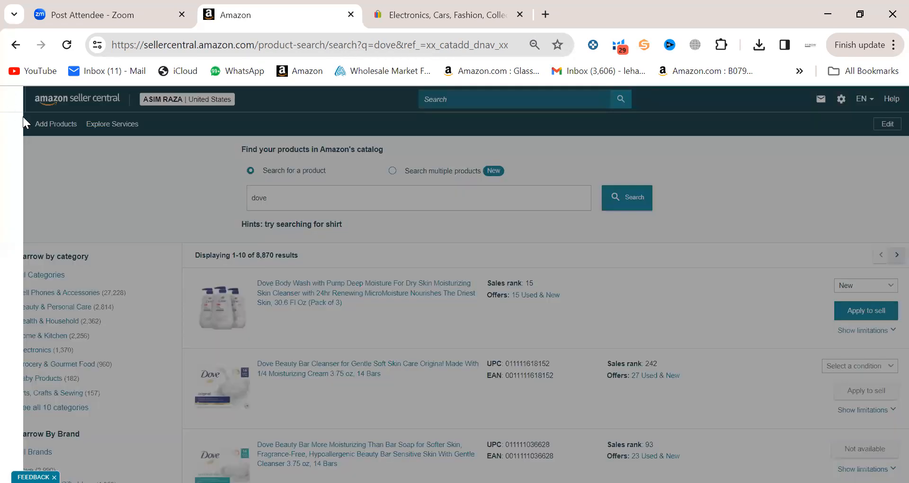
left_click(185, 129)
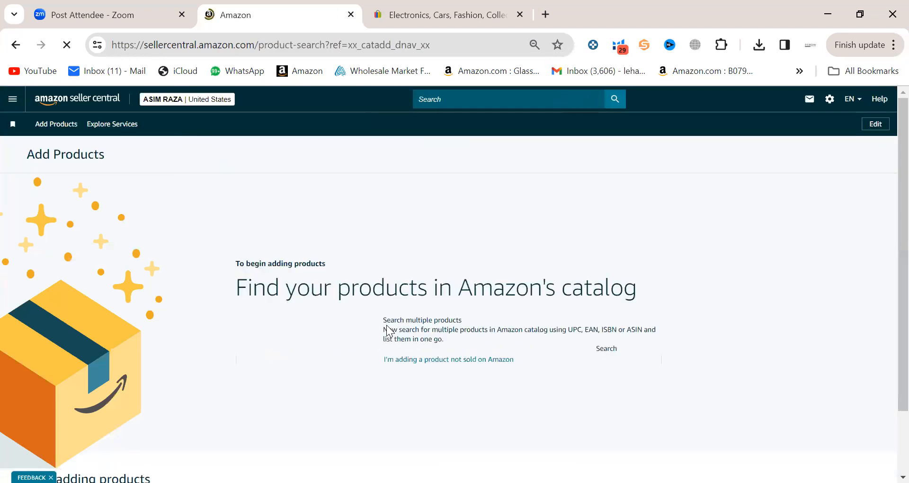
scroll(387, 327, "down", 2)
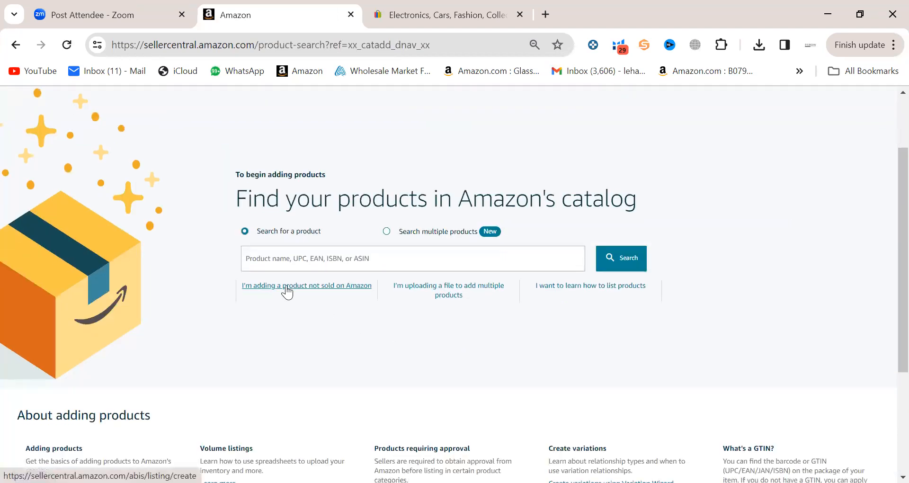
left_click(338, 286)
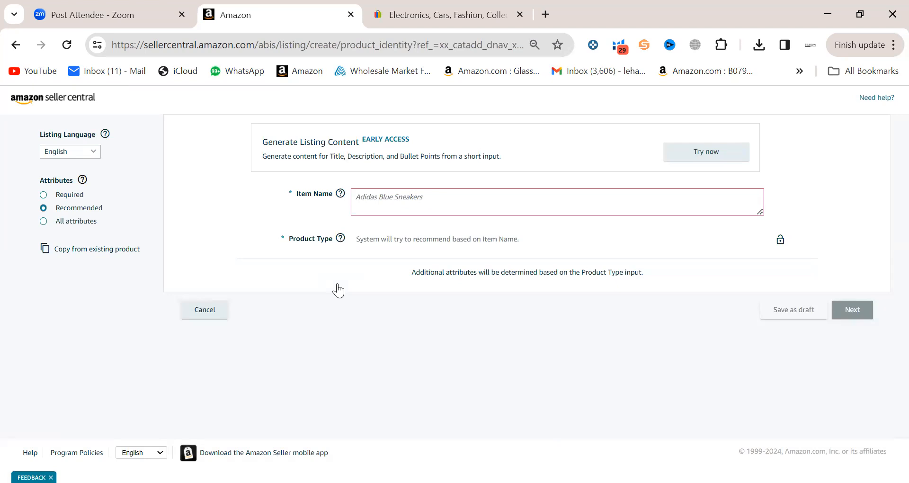
left_click(369, 194)
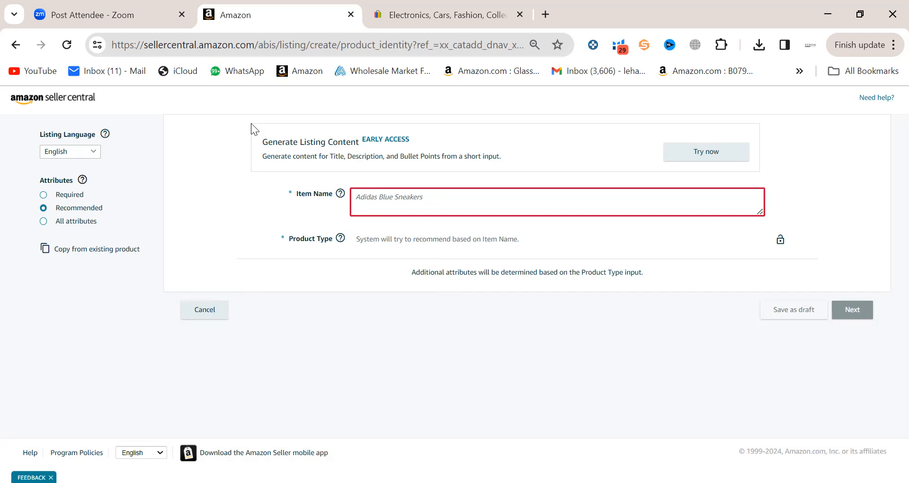
left_click(381, 207)
Step: Switch to eBay, search for laptop stand and browse the results
left_click(437, 9)
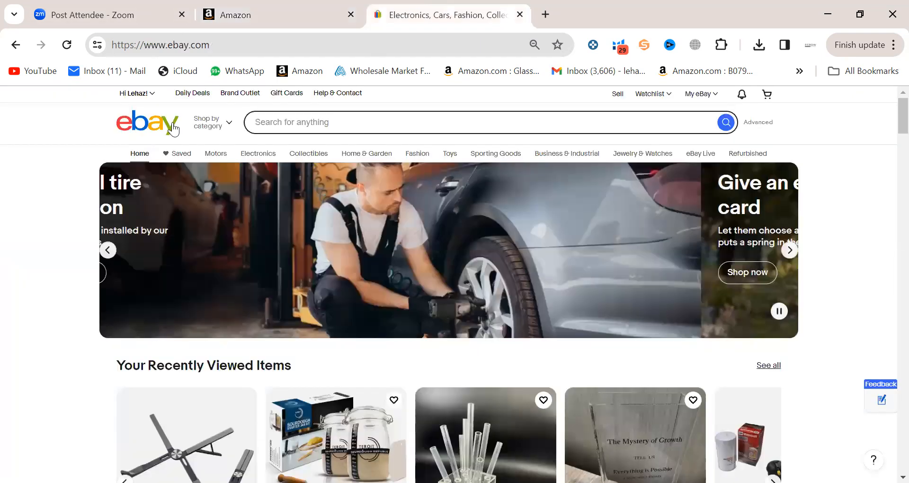
left_click(303, 122)
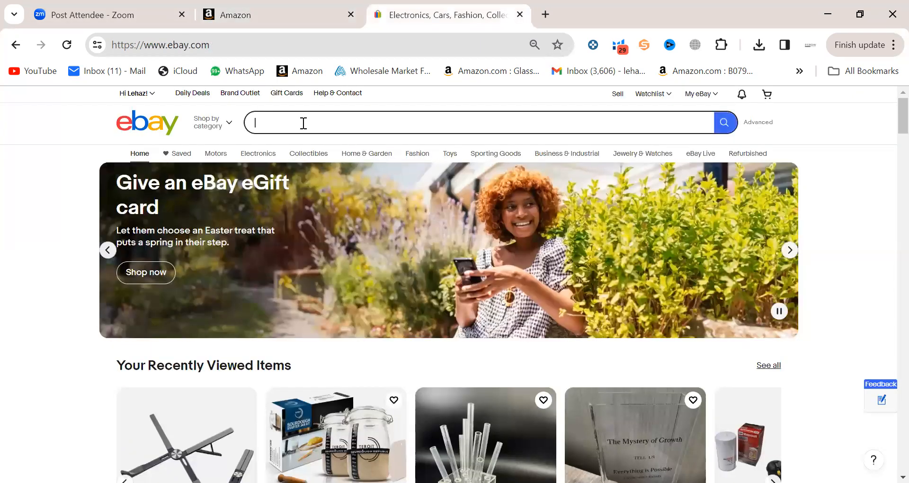
type("lap")
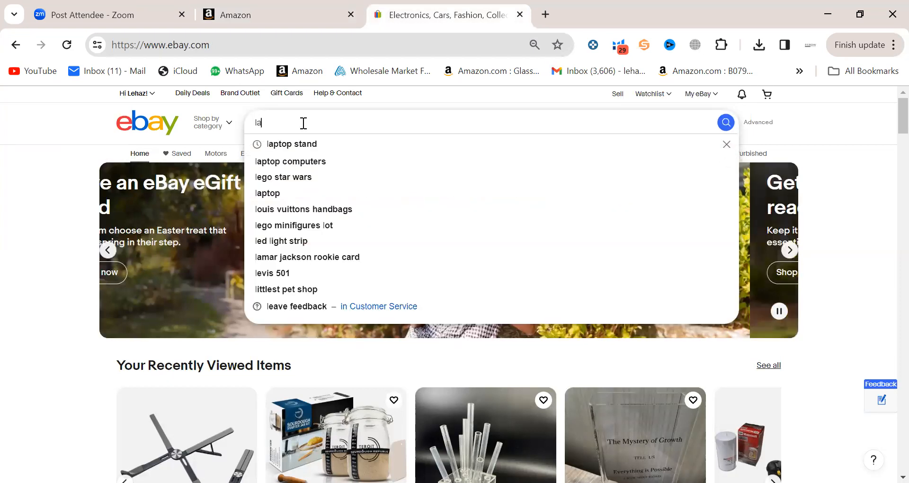
left_click(296, 148)
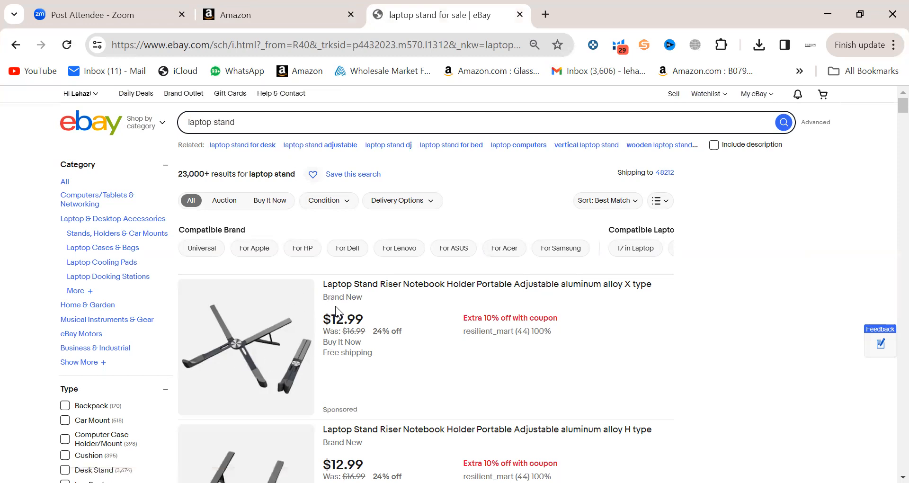
scroll(336, 306, "down", 15)
scroll(335, 306, "up", 15)
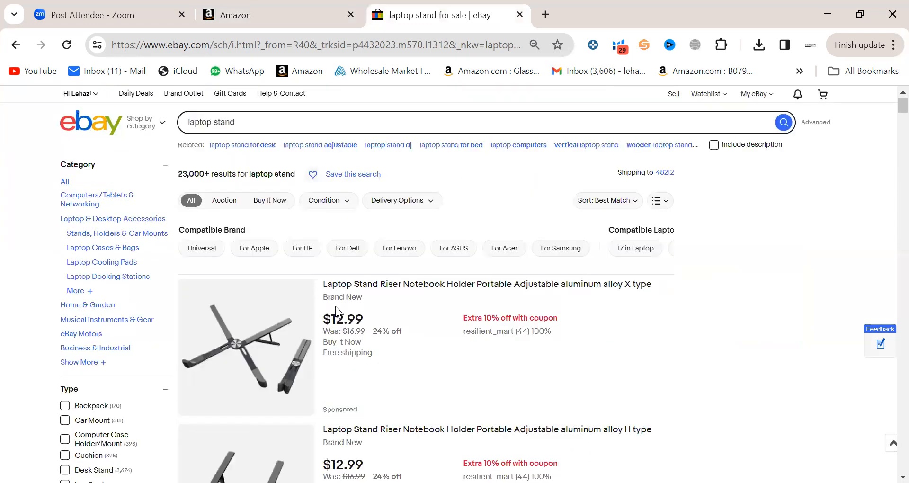
Step: Open the X type aluminum alloy laptop stand listing and close the eBay search results
left_click(255, 377)
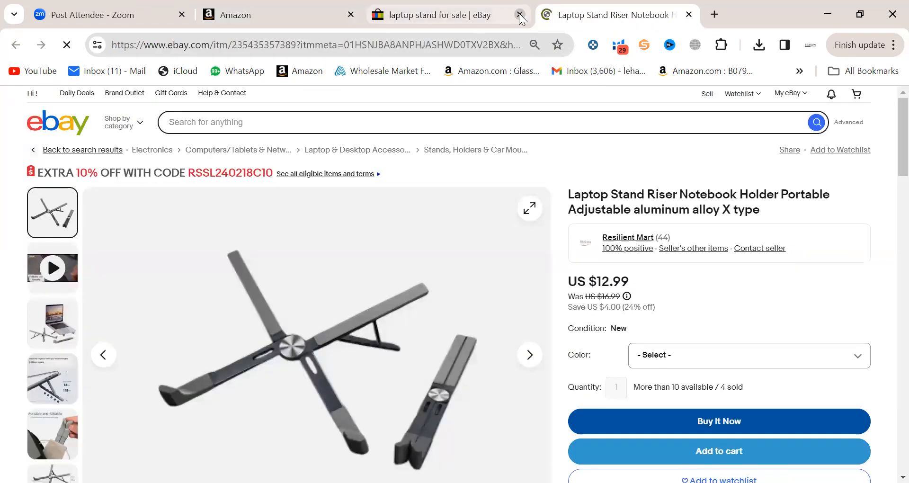
left_click(520, 15)
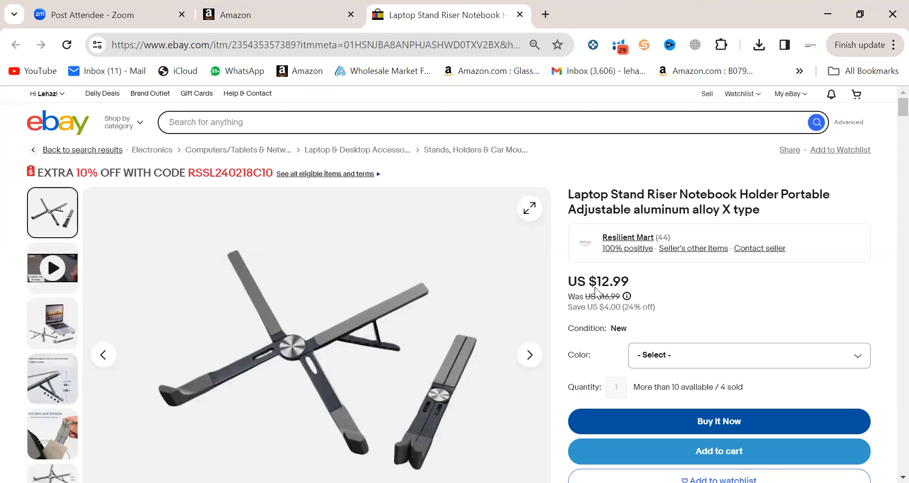
scroll(594, 286, "down", 5)
scroll(594, 287, "up", 5)
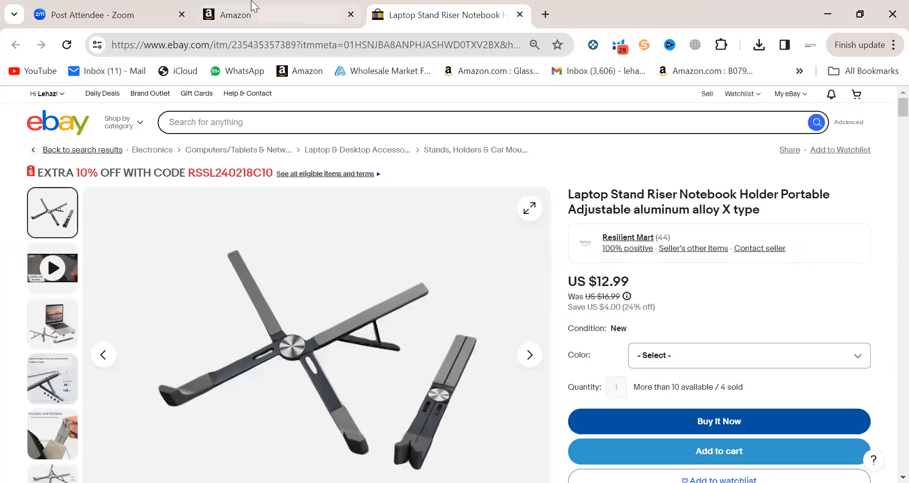
left_click(253, 6)
left_click(450, 9)
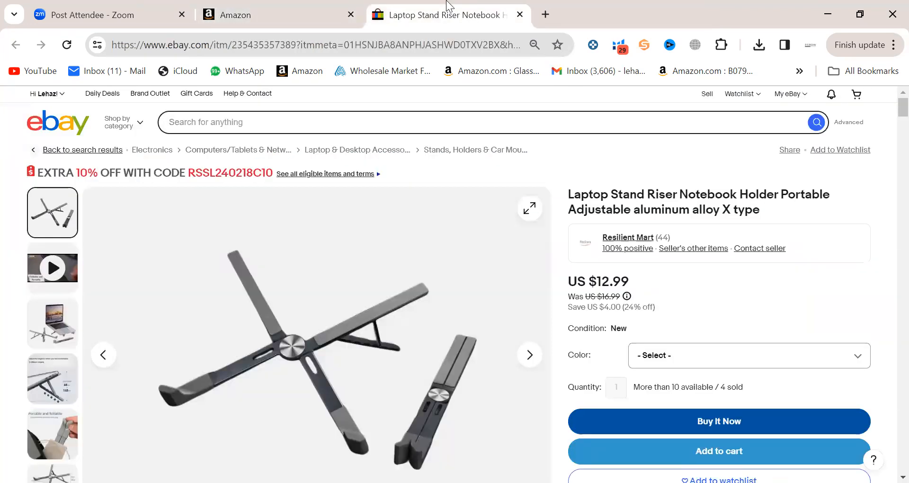
Step: Copy the eBay listing's title into the Amazon listing's Item Name and confirm Portable Electronic Device Stand as the product type
triple_click(598, 189)
key("ctrl+c")
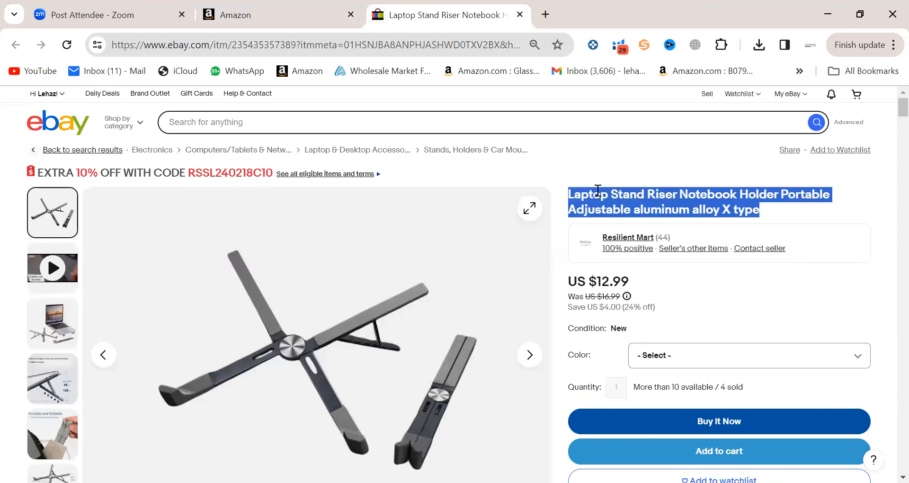
left_click(319, 7)
left_click(389, 184)
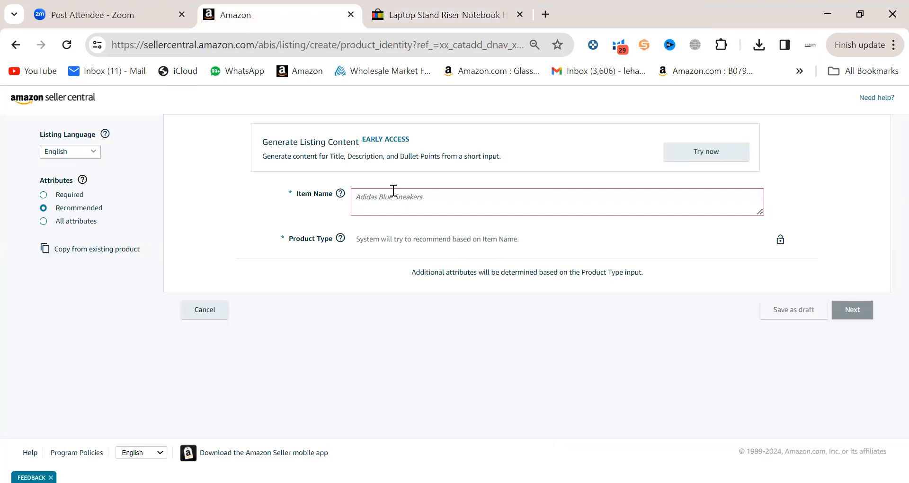
left_click(382, 201)
key("ctrl+v")
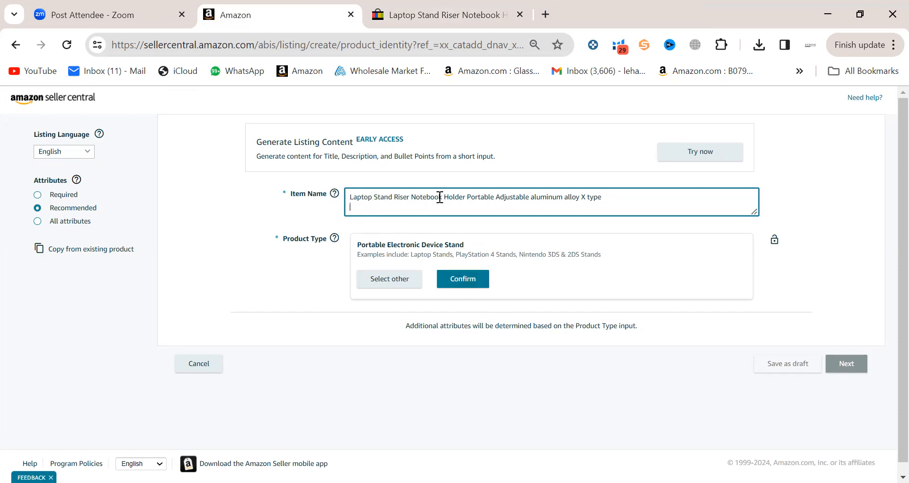
left_click(579, 219)
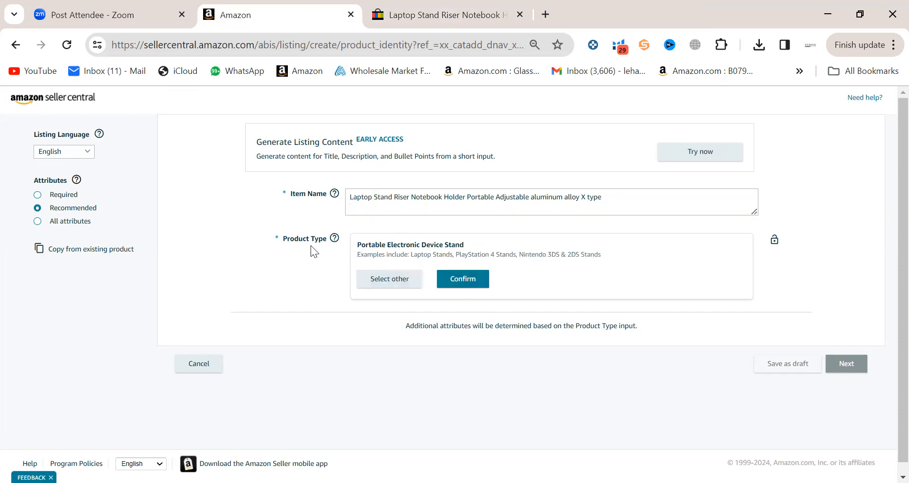
left_click(465, 279)
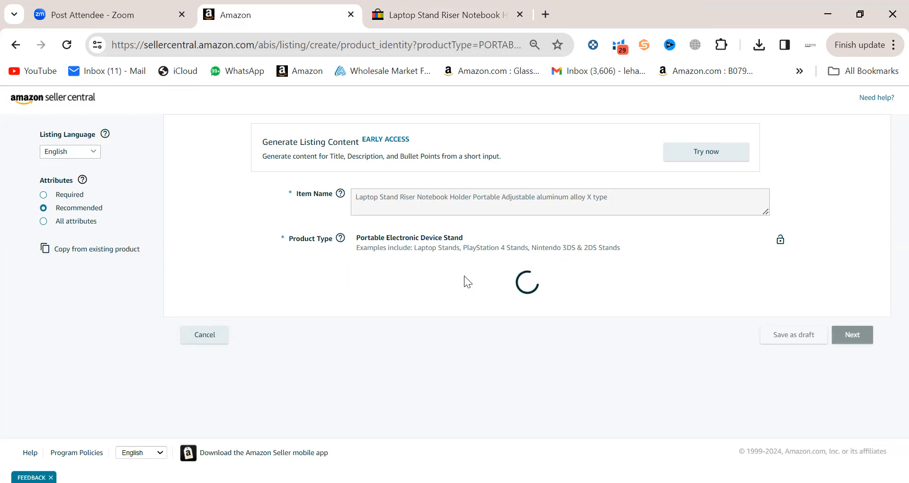
Step: Declare that the product has no brand name and no Product ID, then continue to the Description section
scroll(465, 276, "down", 3)
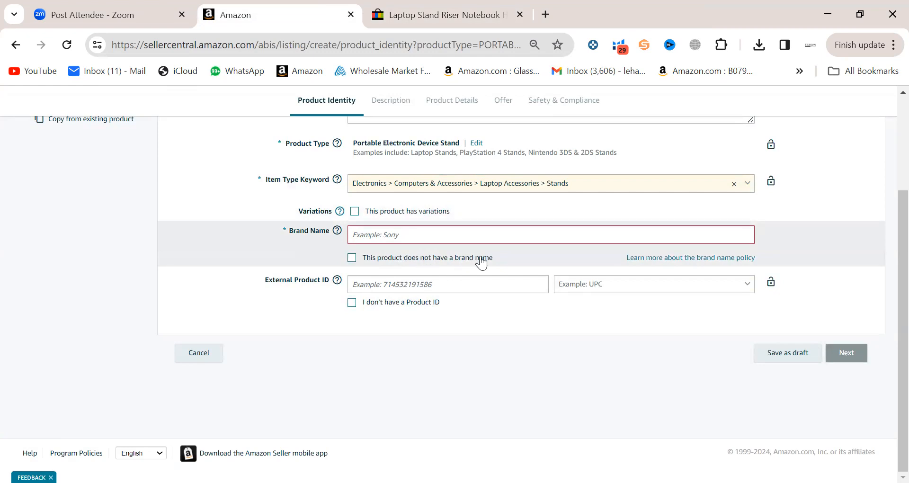
left_click(352, 258)
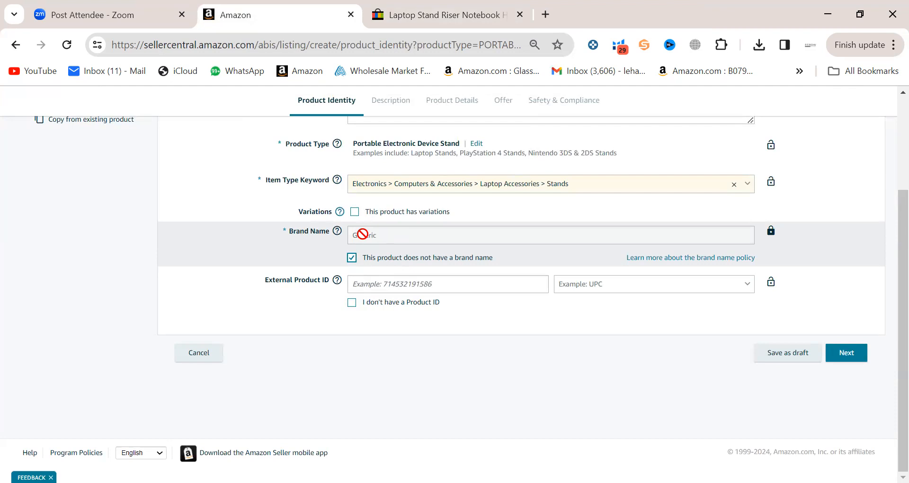
left_click(390, 284)
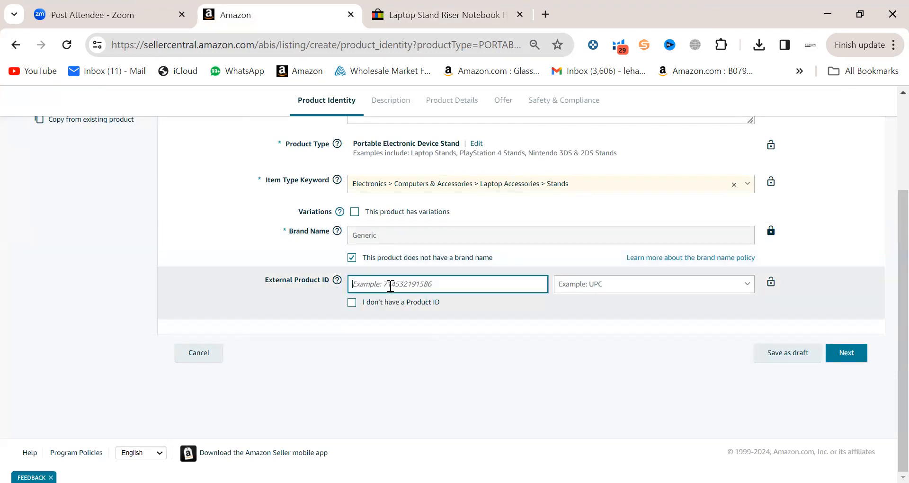
left_click(351, 303)
left_click(844, 360)
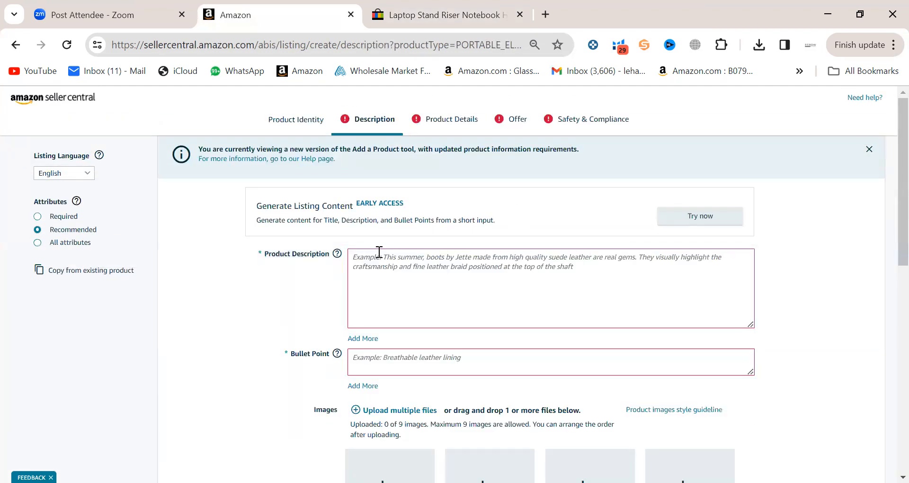
Step: Fill the Product Description and Bullet Point with "Laptop Stand Riser Notebook Holder Portable Adjustable aluminum alloy X type"
left_click(379, 256)
key("ctrl+v")
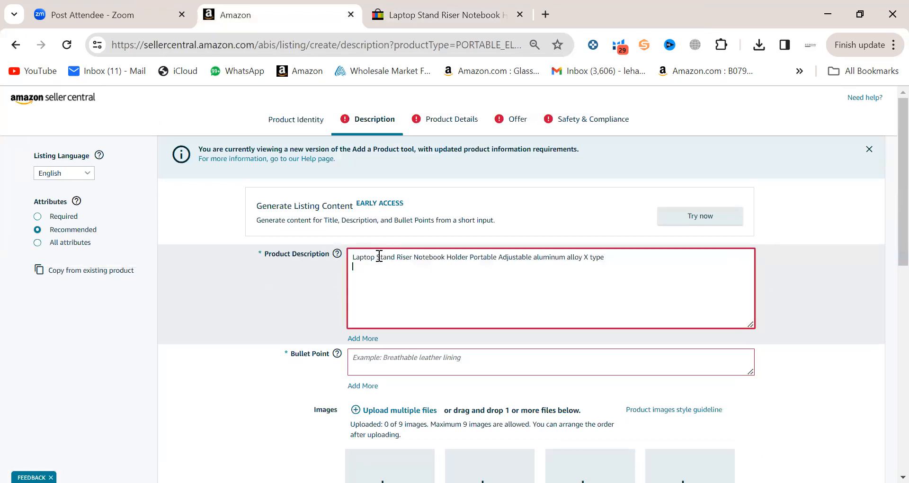
left_click(381, 358)
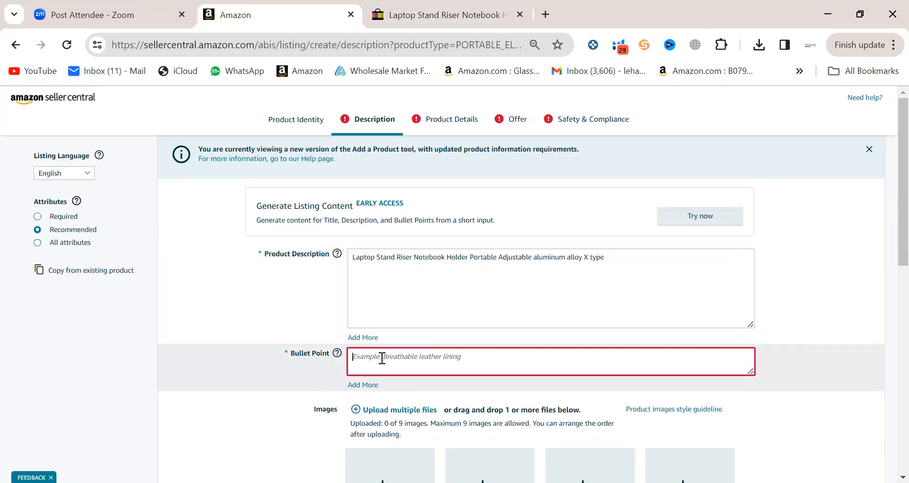
key("ctrl+v")
scroll(392, 313, "down", 5)
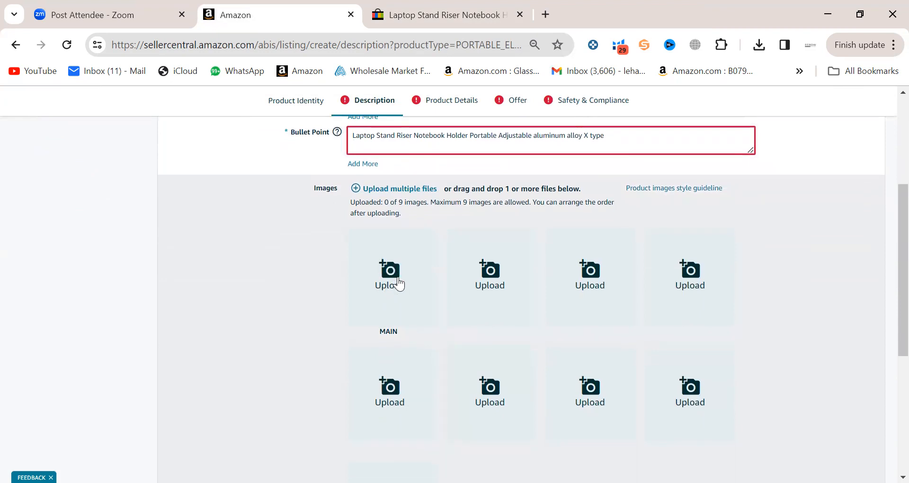
left_click(447, 15)
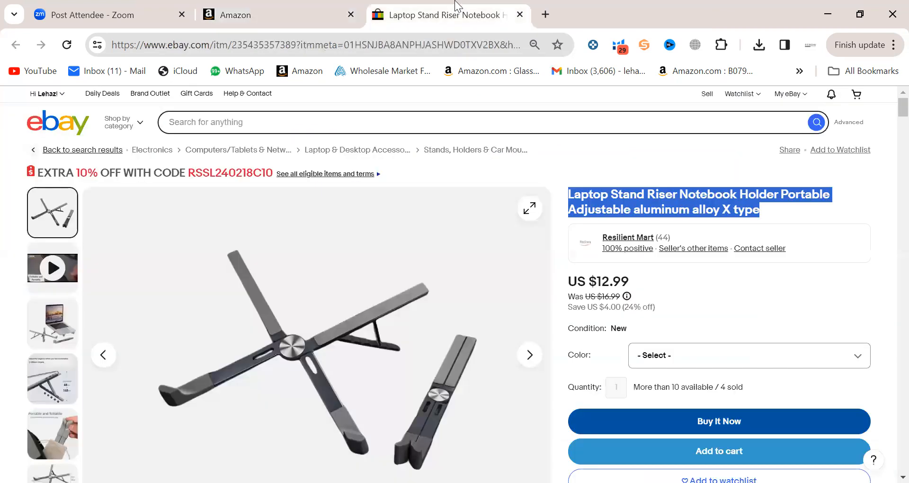
right_click(53, 223)
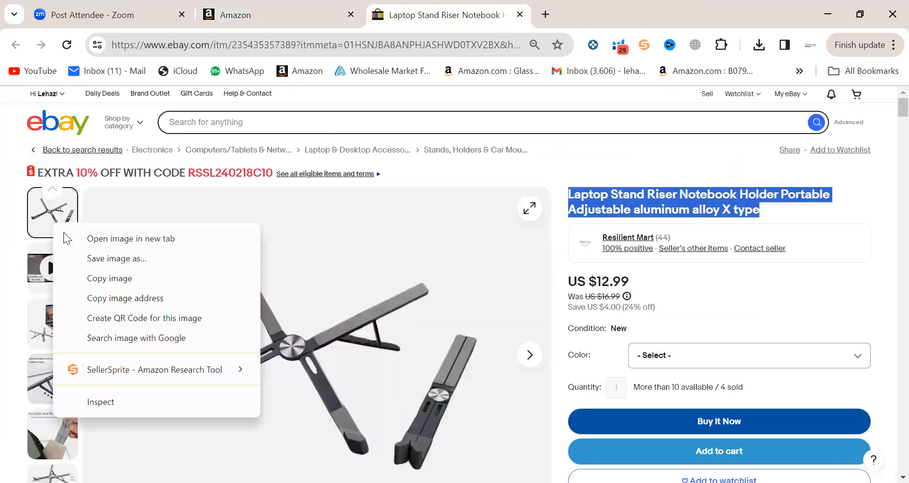
left_click(136, 256)
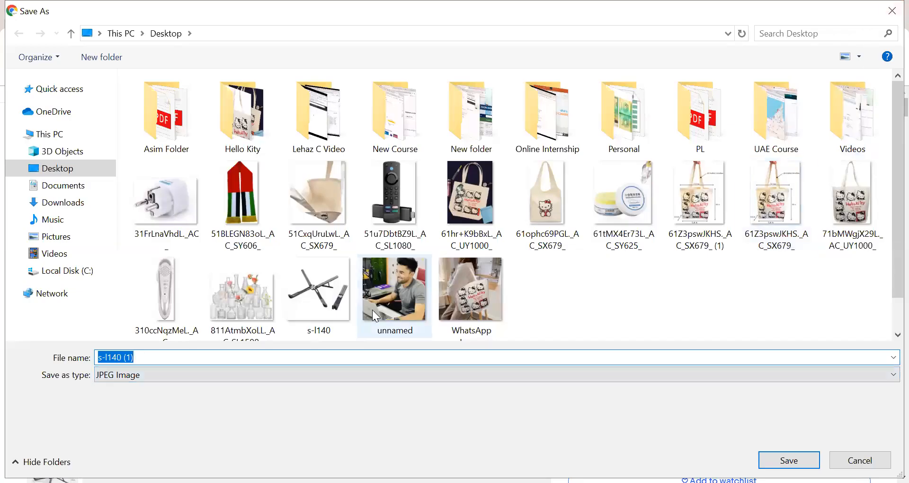
left_click(890, 14)
left_click(308, 7)
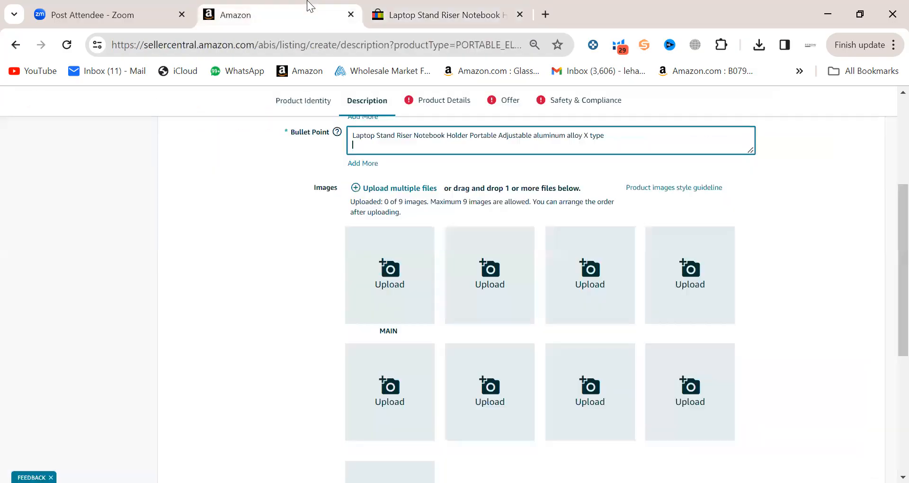
Step: Upload the s-l140 picture from the Desktop as the Amazon listing's MAIN image
left_click(382, 270)
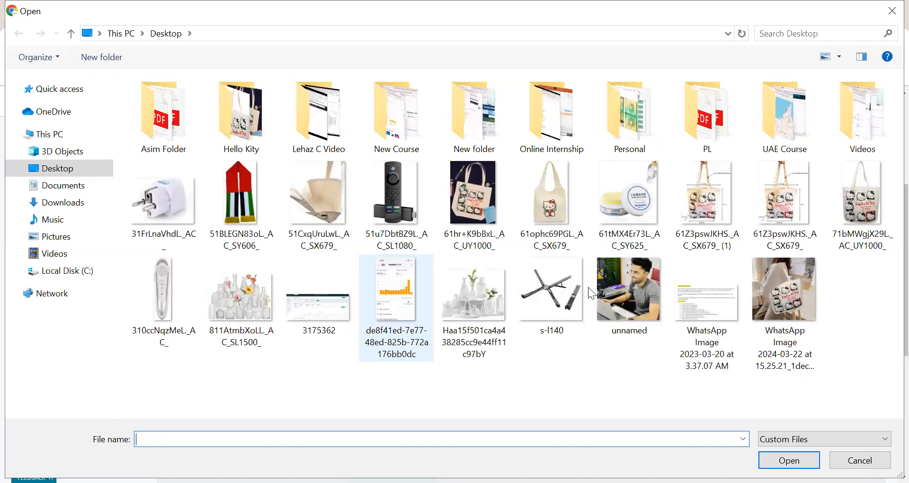
left_click(586, 287)
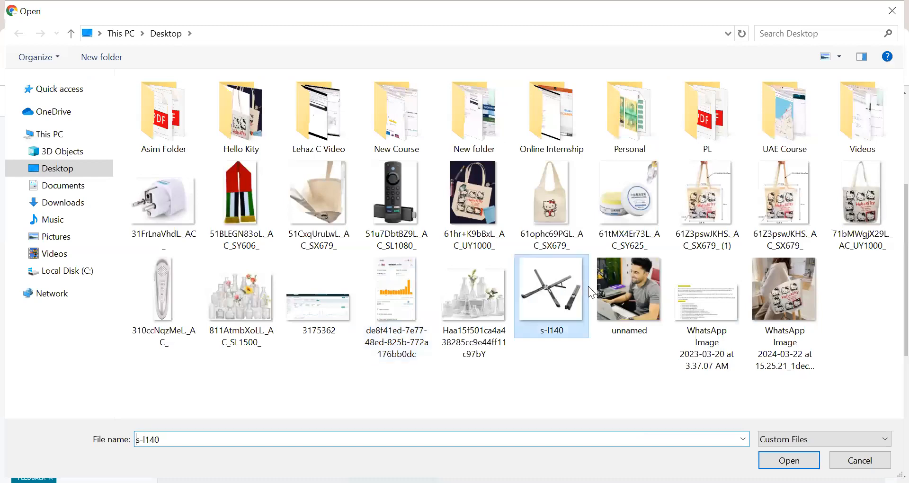
double_click(588, 286)
scroll(353, 282, "down", 5)
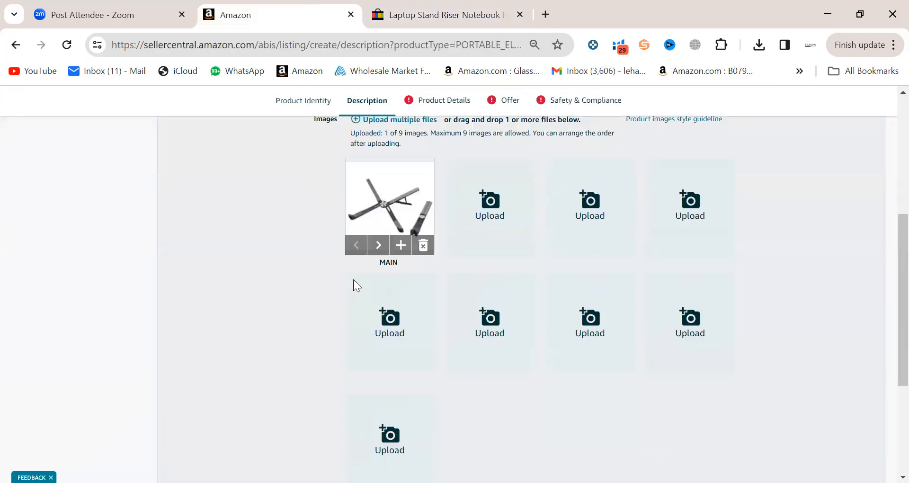
scroll(353, 286, "up", 3)
scroll(354, 285, "up", 6)
Step: In the Product Details section, set the Manufacturer to "china" and Special Features to Adjustable
left_click(439, 119)
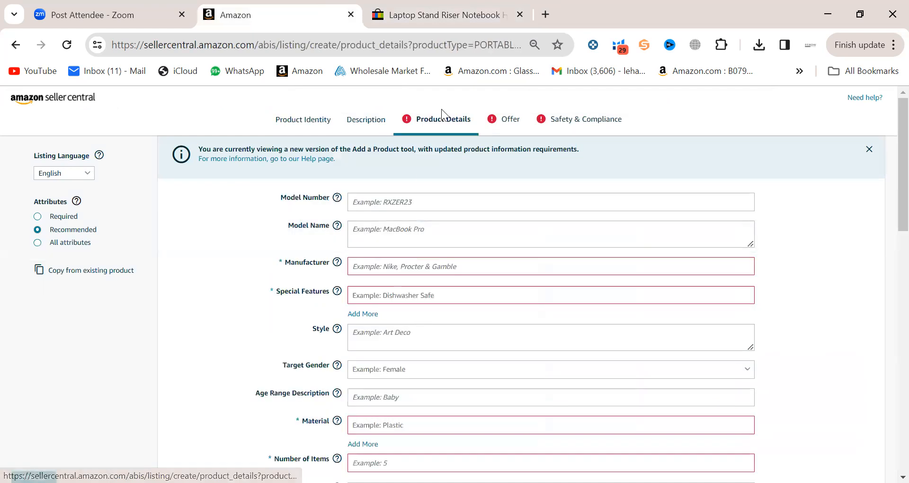
scroll(408, 268, "down", 1)
left_click(399, 207)
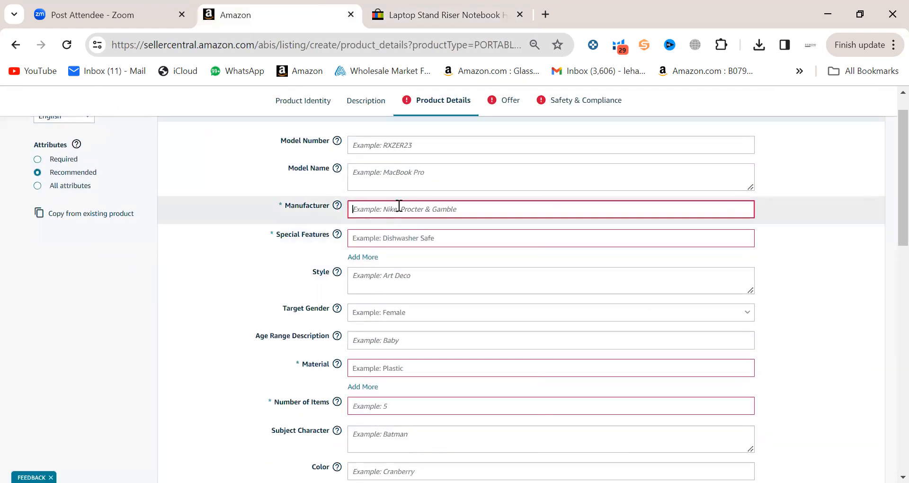
type("china")
left_click(382, 247)
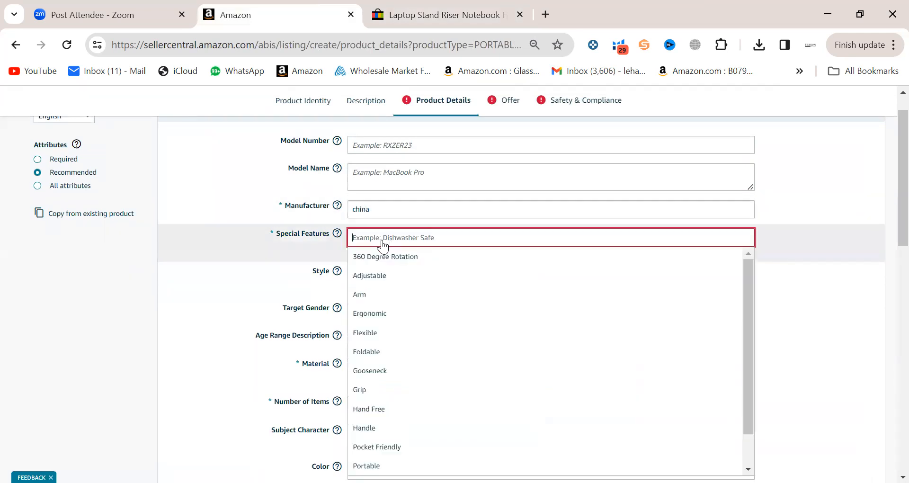
left_click(383, 273)
Step: Check the material in the eBay listing's item specifics and set the Amazon listing's Material to Aluminum
scroll(385, 273, "down", 3)
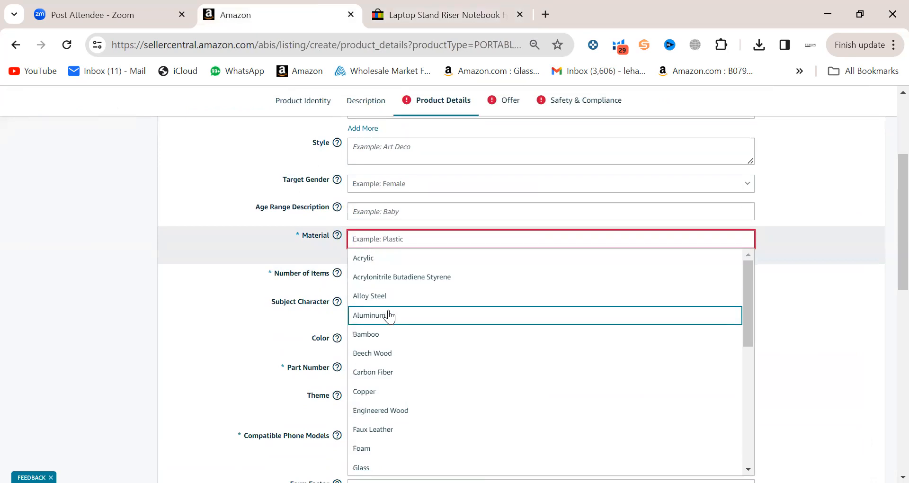
left_click(466, 13)
scroll(495, 285, "down", 20)
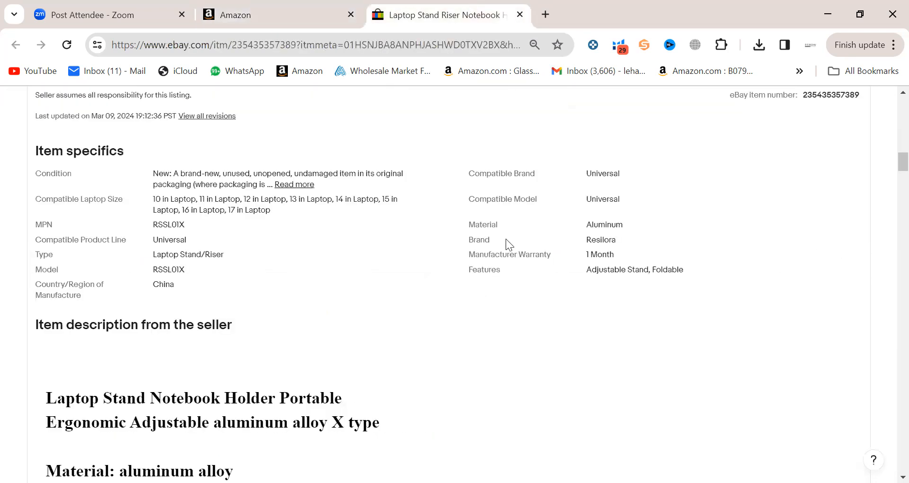
double_click(608, 225)
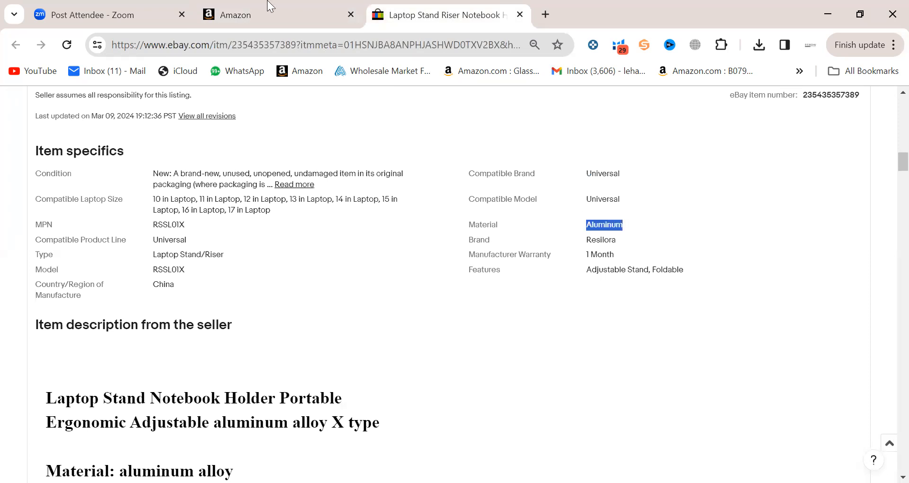
left_click(270, 5)
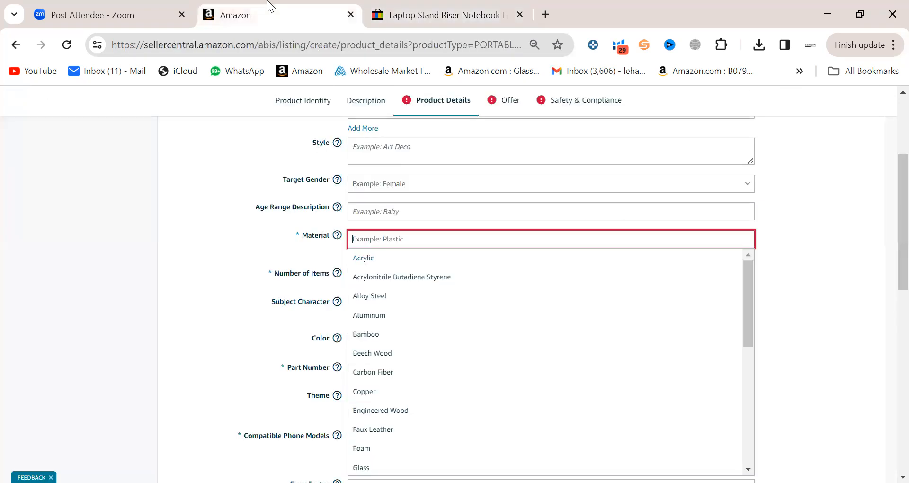
left_click(384, 325)
Step: Set the Number of Items to 1 and the Part Number to 0001
scroll(383, 319, "down", 1)
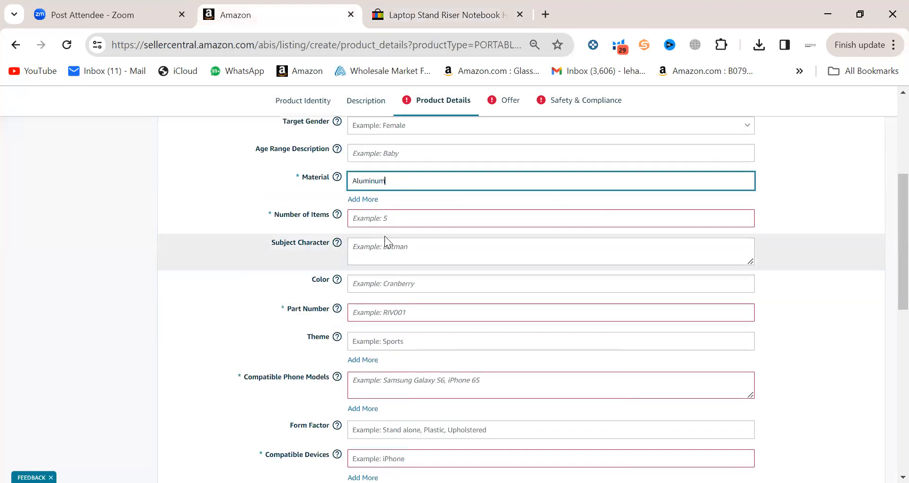
left_click(381, 220)
type("1")
scroll(379, 219, "down", 1)
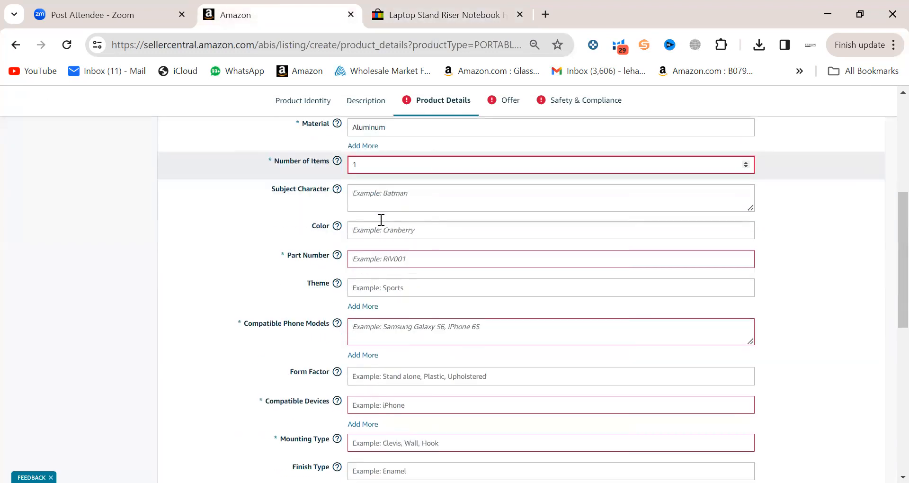
left_click(373, 250)
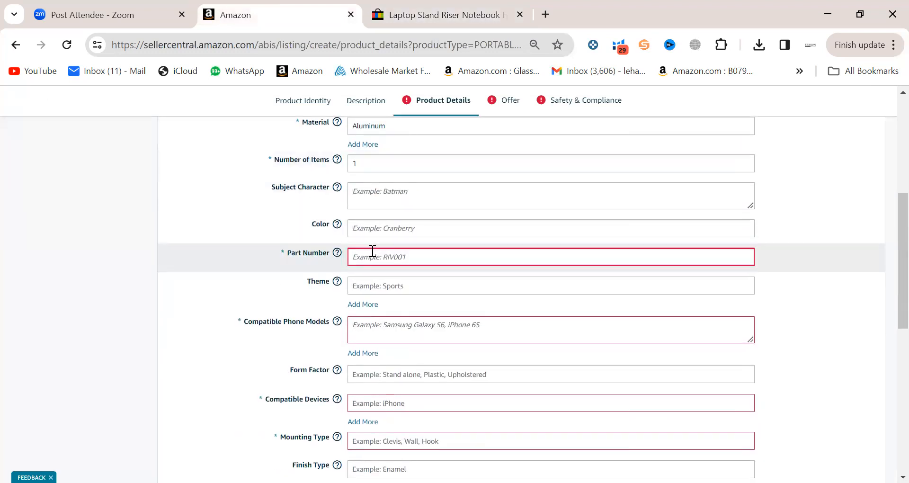
type("0001")
Step: Enter "nill" for Compatible Phone Models and choose Laptops for Compatible Devices
scroll(372, 251, "down", 2)
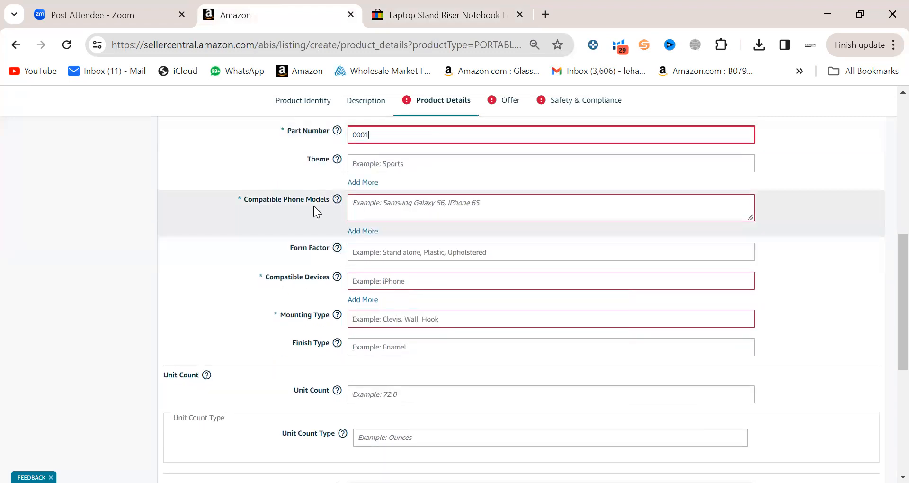
left_click(390, 203)
type("nill")
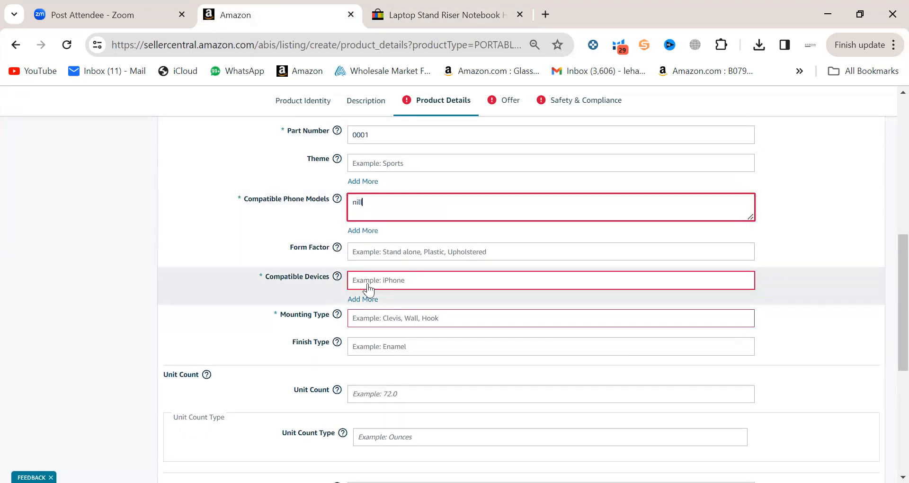
left_click(368, 286)
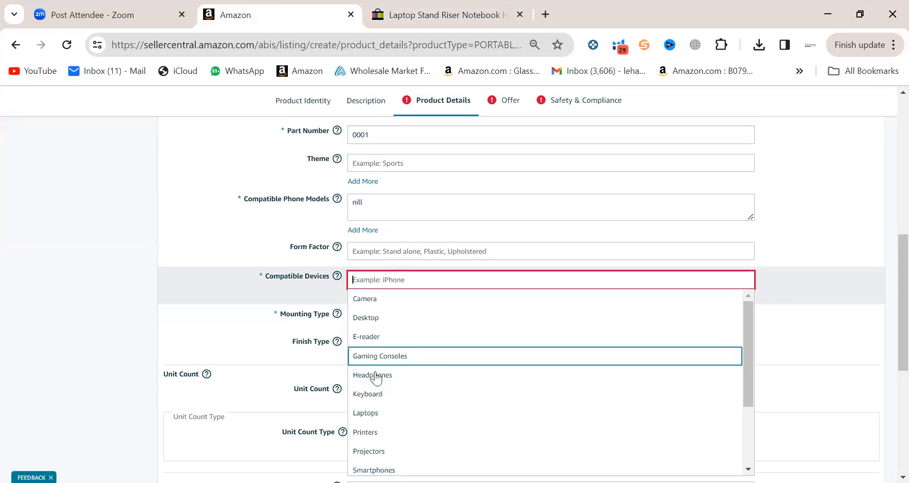
scroll(374, 340, "down", 1)
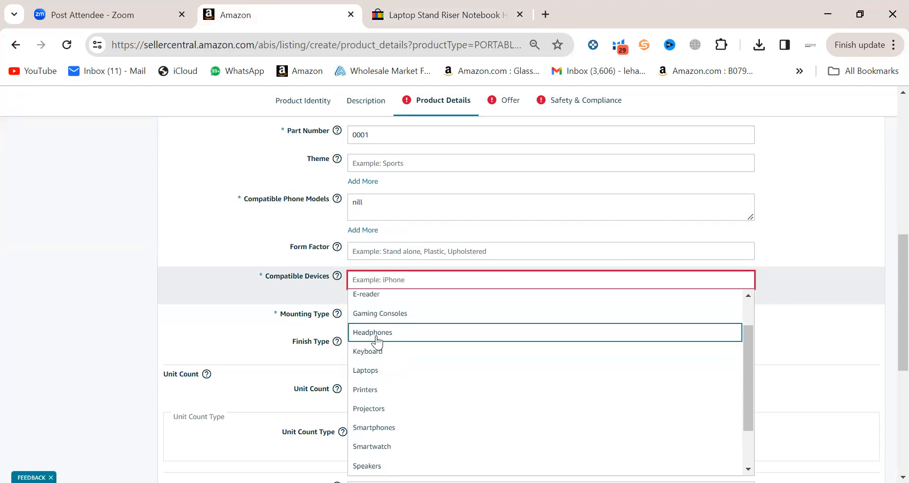
left_click(375, 372)
Step: Set the Mounting Type to Tabletop and enter "nill" for Included Components
scroll(375, 372, "down", 1)
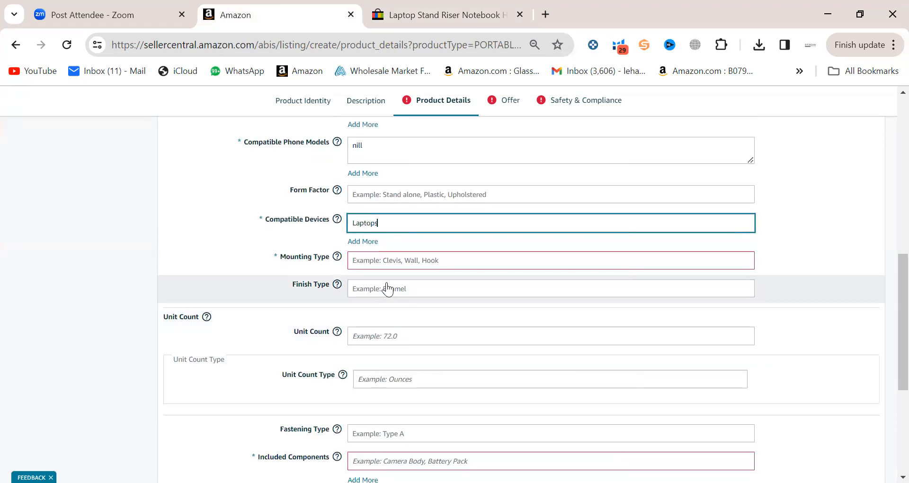
left_click(388, 268)
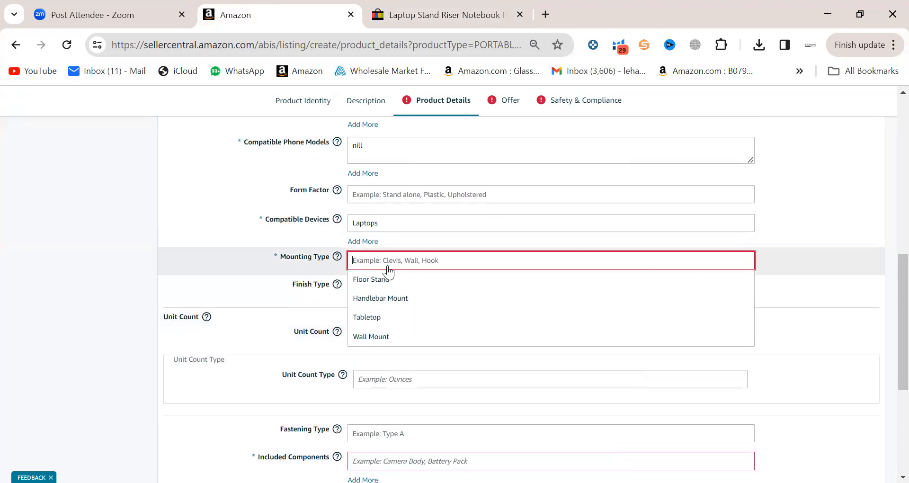
left_click(379, 322)
scroll(377, 317, "down", 3)
left_click(379, 300)
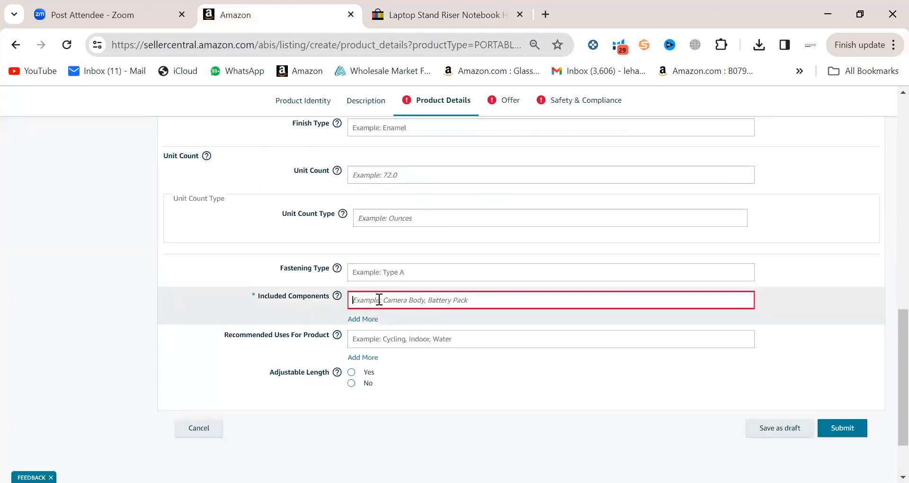
type("nill")
left_click(440, 381)
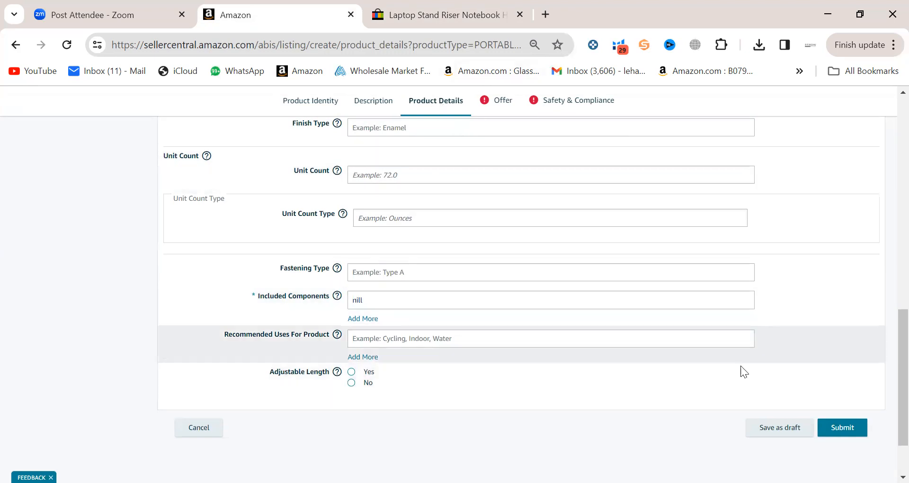
Step: Open the Offer section and set the Quantity to 100
left_click(514, 101)
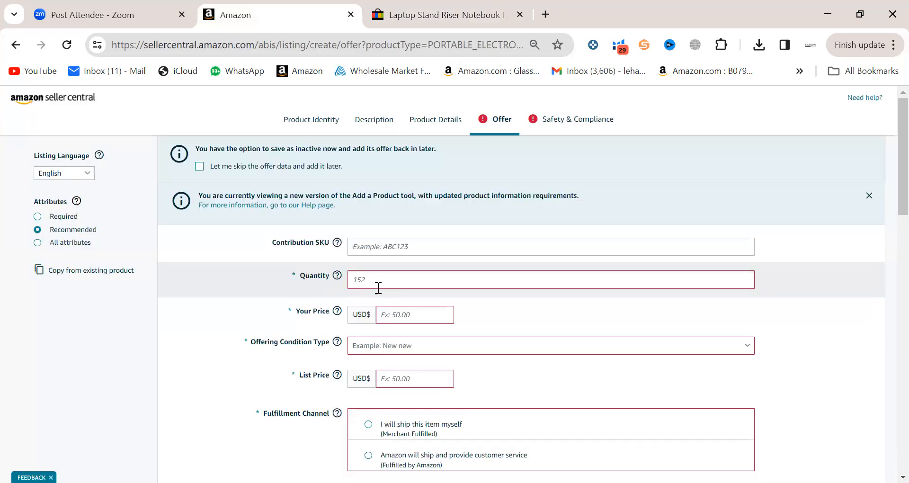
type("1")
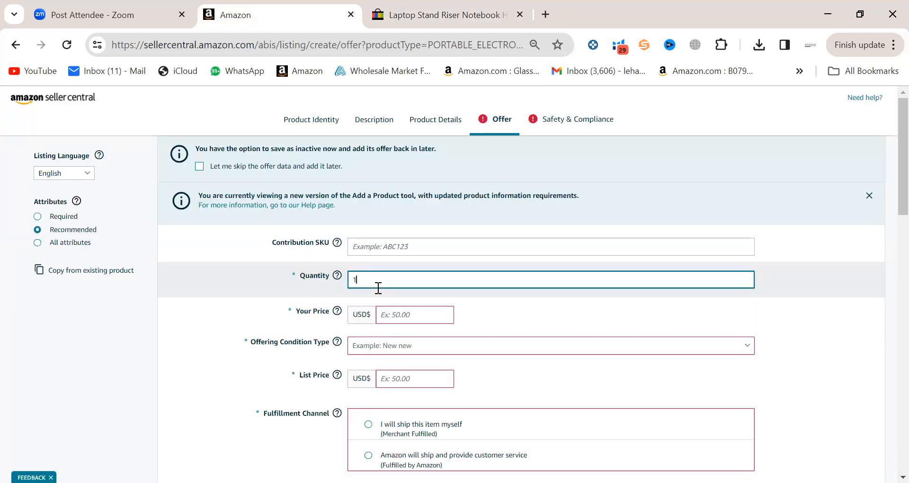
type("00")
Step: Check the laptop stand's price in the eBay listing and set Your Price on Amazon to USD 12
left_click(457, 9)
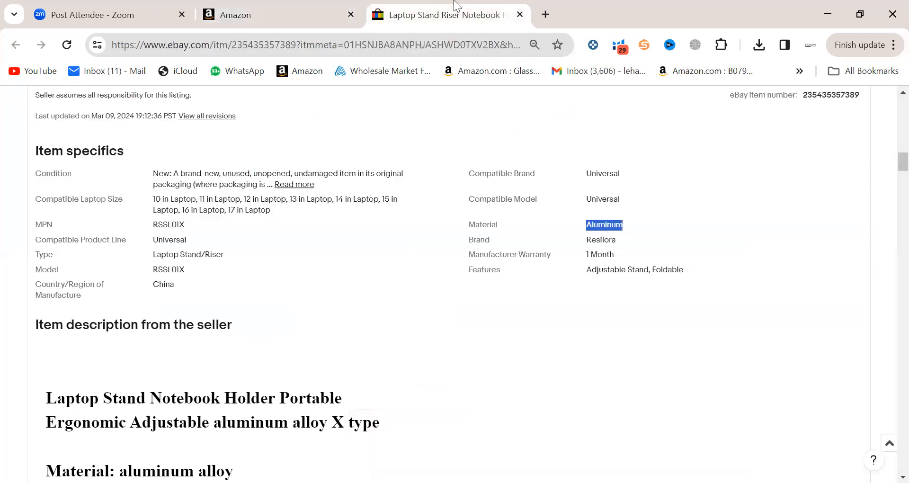
scroll(490, 291, "up", 15)
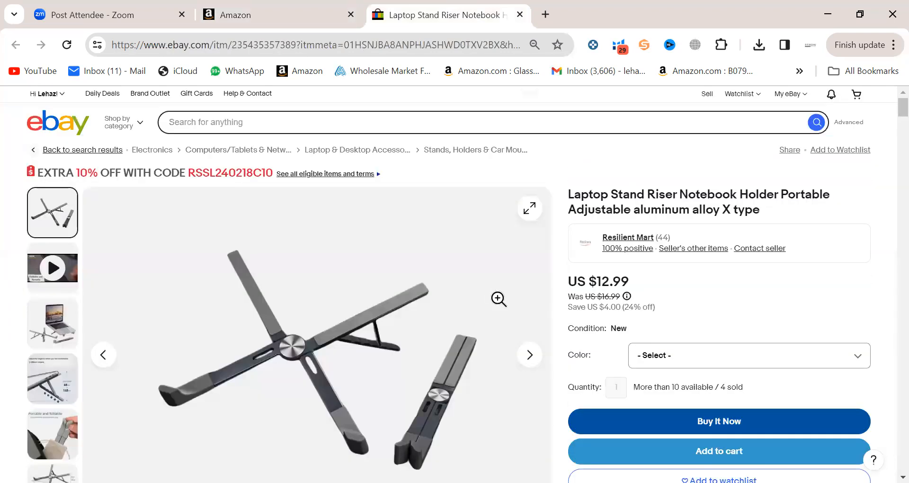
scroll(497, 299, "down", 1)
left_click(251, 8)
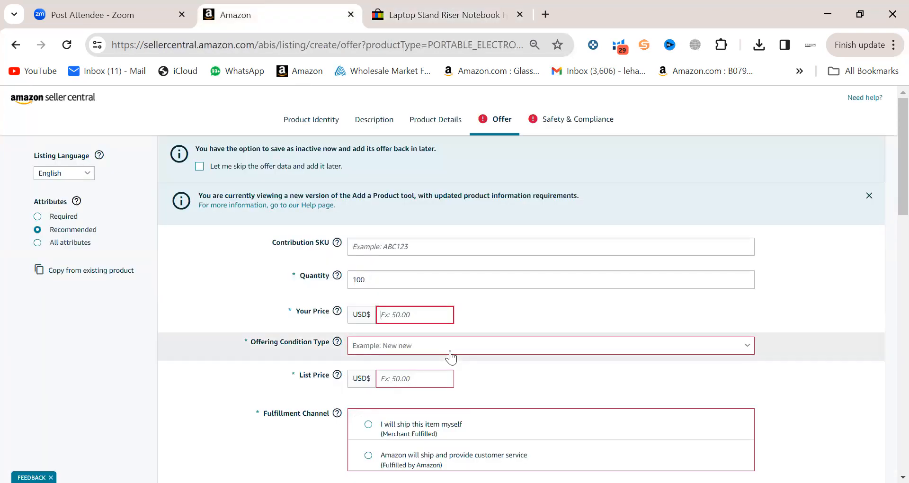
type("12")
Step: Set the Offering Condition Type to New and make the List Price equal to Your Price, USD 12.00
left_click(412, 348)
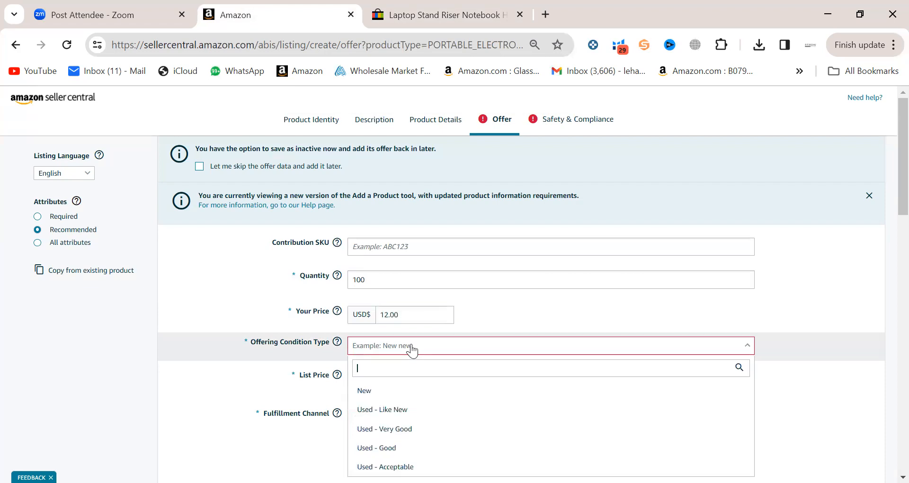
scroll(373, 398, "down", 3)
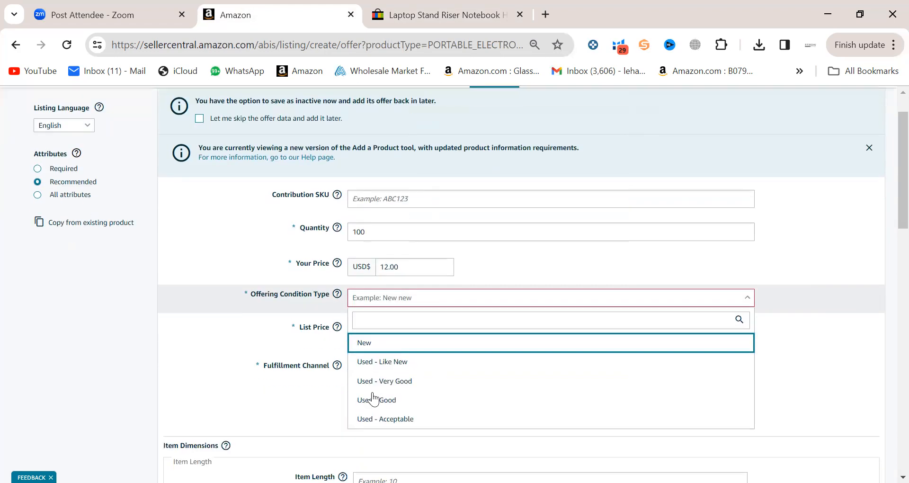
left_click(374, 263)
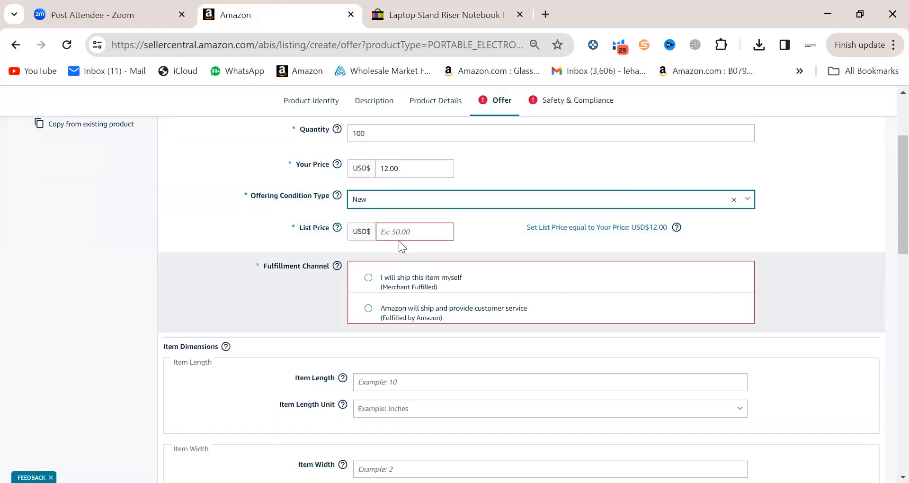
left_click(574, 222)
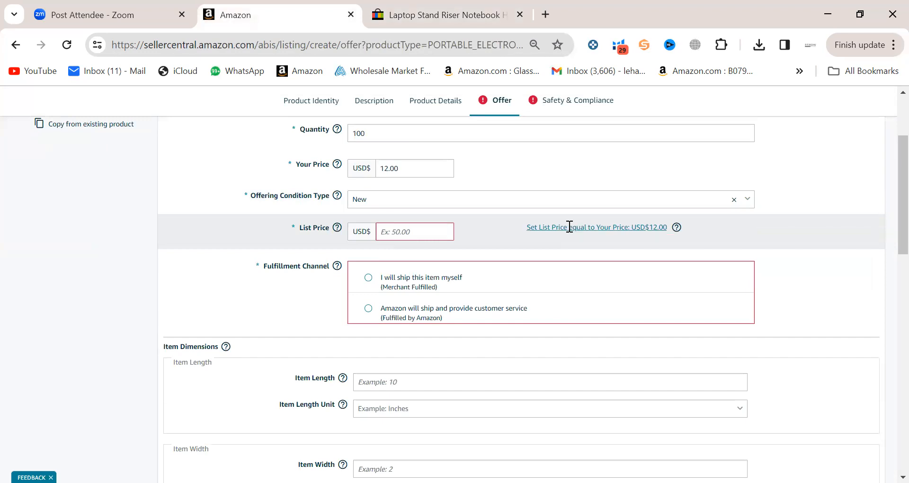
Step: Make the List Price equal to Your Price and choose Fulfilled by Amazon as the Fulfillment Channel
left_click(569, 227)
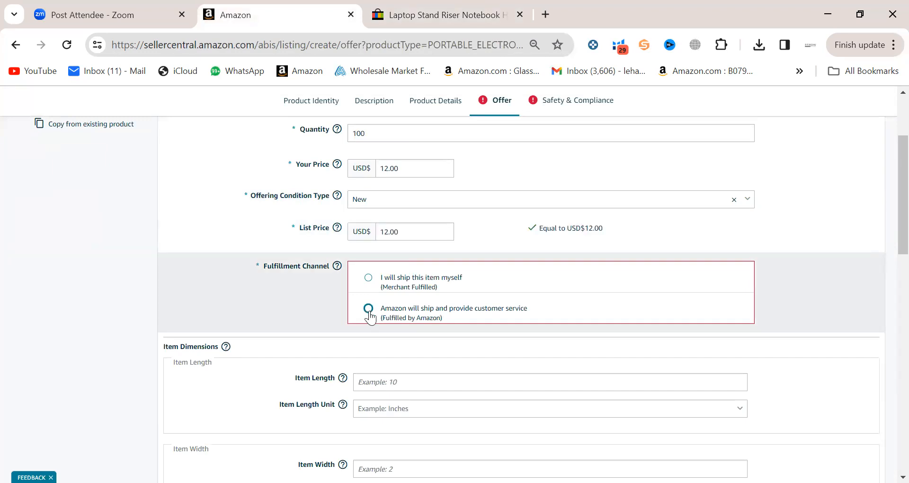
scroll(370, 317, "down", 8)
scroll(363, 301, "up", 7)
Step: Go to the item package dimensions and look up the folded laptop stand's size in the eBay listing's description images
scroll(362, 300, "down", 2)
scroll(357, 211, "down", 3)
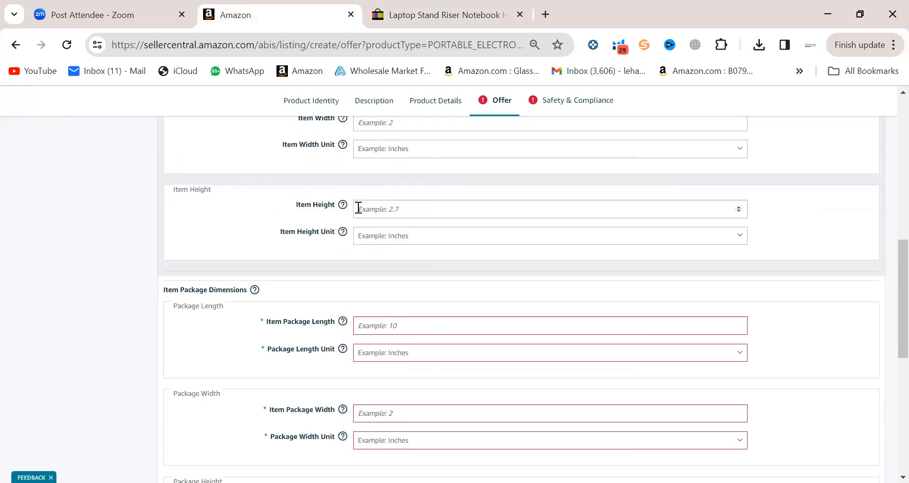
scroll(358, 209, "down", 2)
left_click(391, 228)
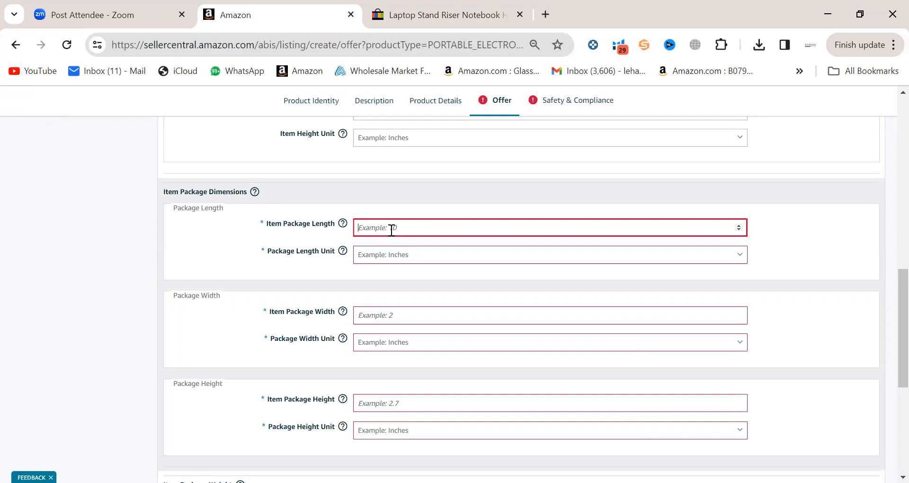
left_click(445, 11)
scroll(365, 388, "down", 10)
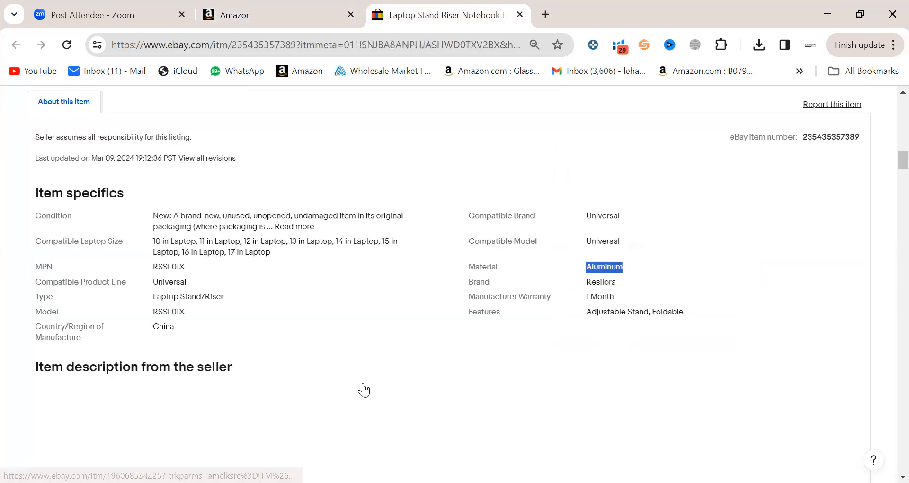
scroll(364, 390, "down", 15)
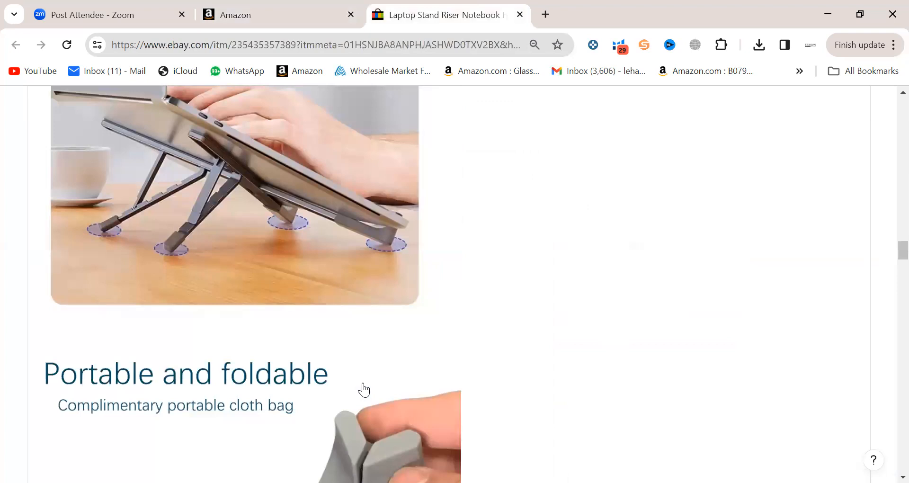
scroll(364, 390, "down", 15)
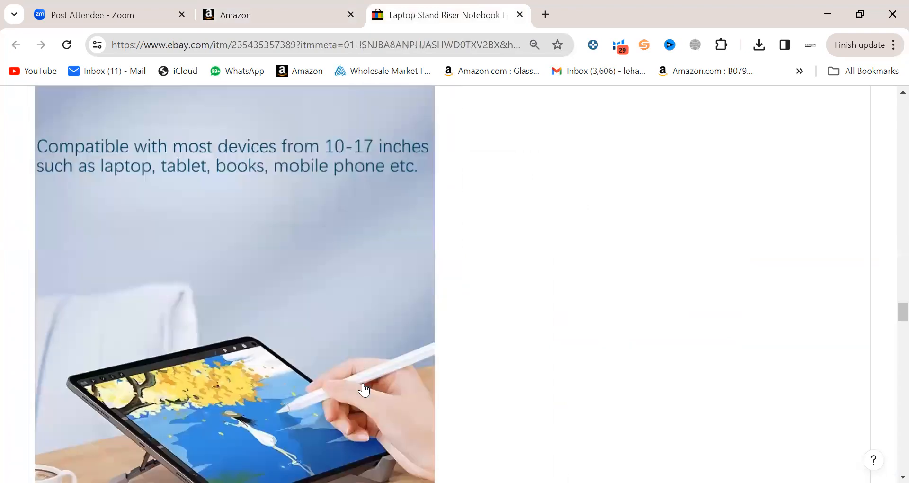
scroll(363, 390, "down", 15)
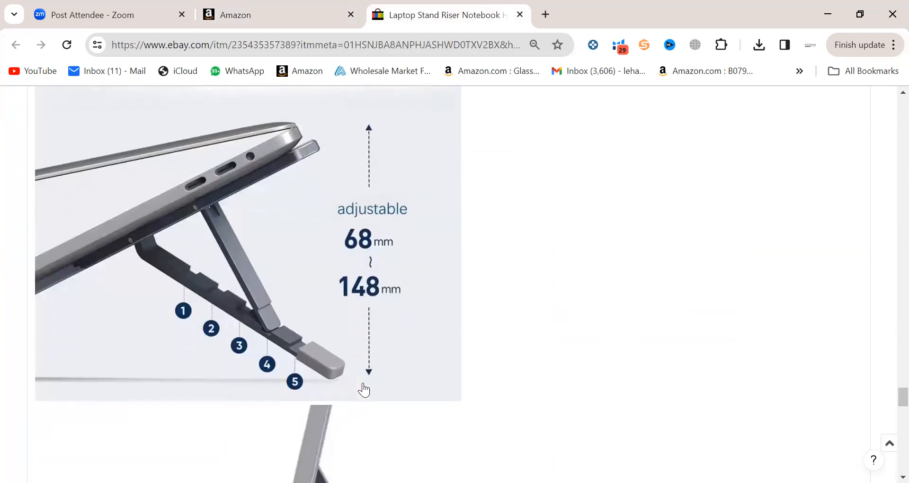
scroll(363, 390, "down", 10)
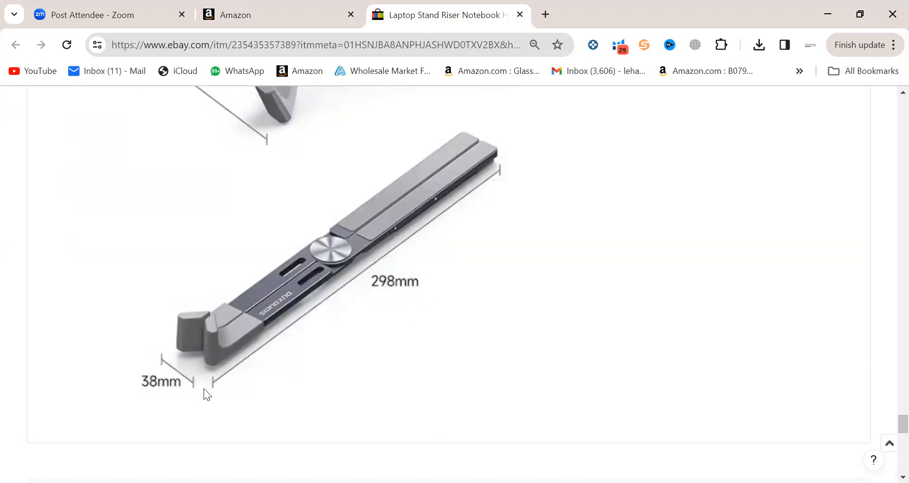
Step: Back in the Amazon listing, set the Item Package Length to 298 with Millimeters as its unit
left_click(305, 7)
left_click(407, 259)
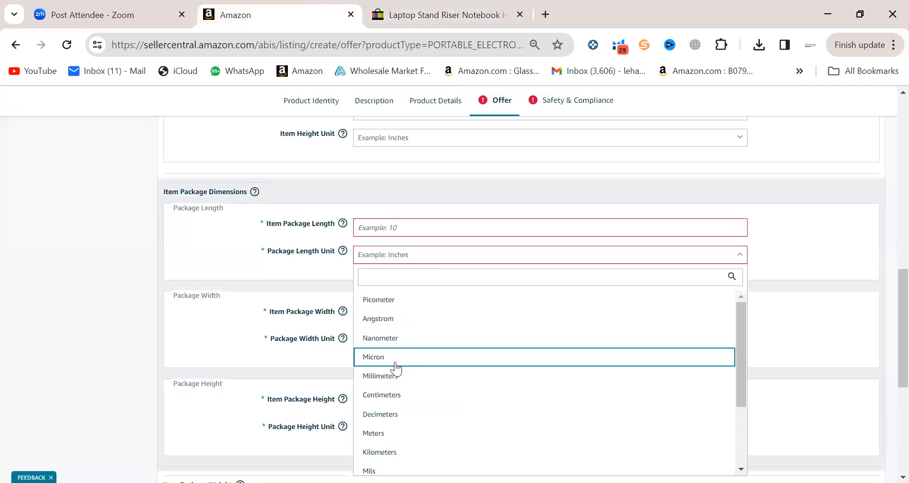
left_click(382, 227)
type("3")
key("BackSpace")
type("298")
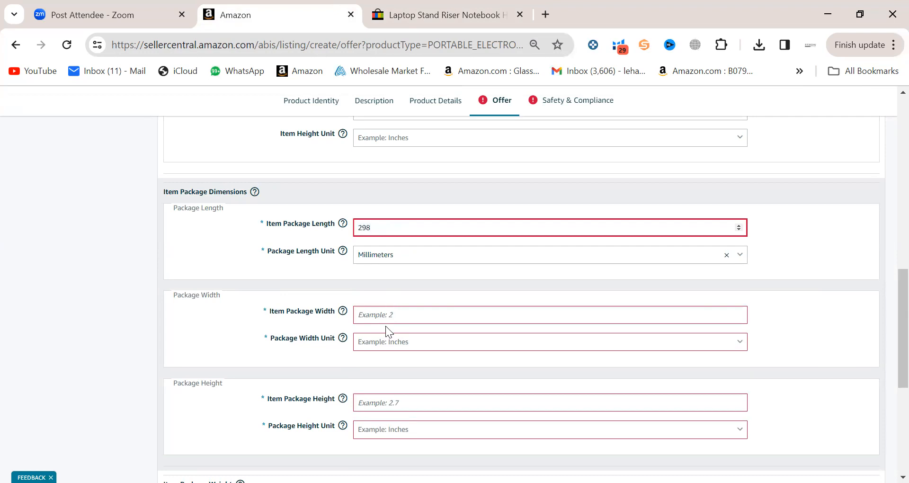
Step: Set the Package Width Unit to Millimeters, recheck the eBay listing, and enter 38 as the Item Package Width
left_click(380, 340)
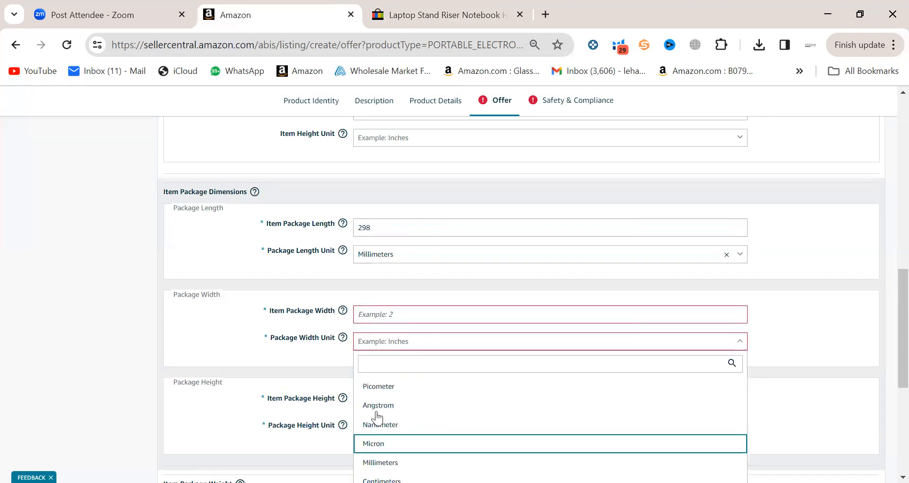
scroll(376, 415, "down", 1)
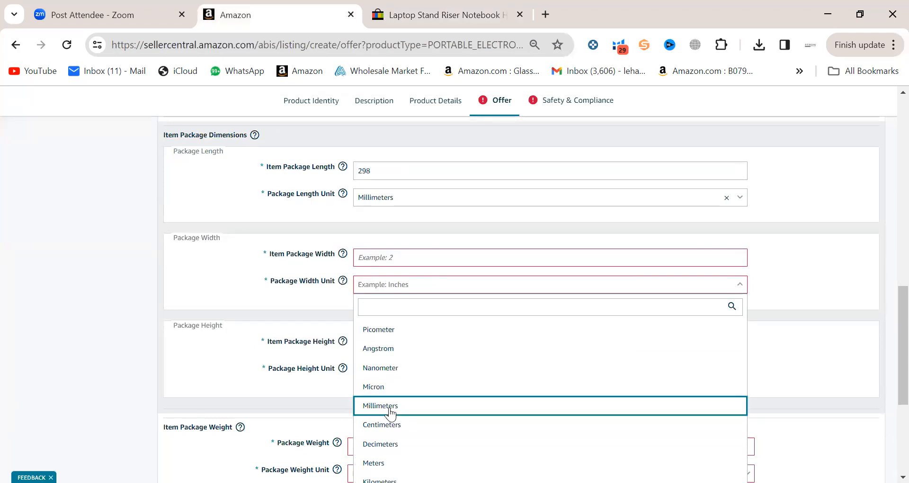
left_click(378, 257)
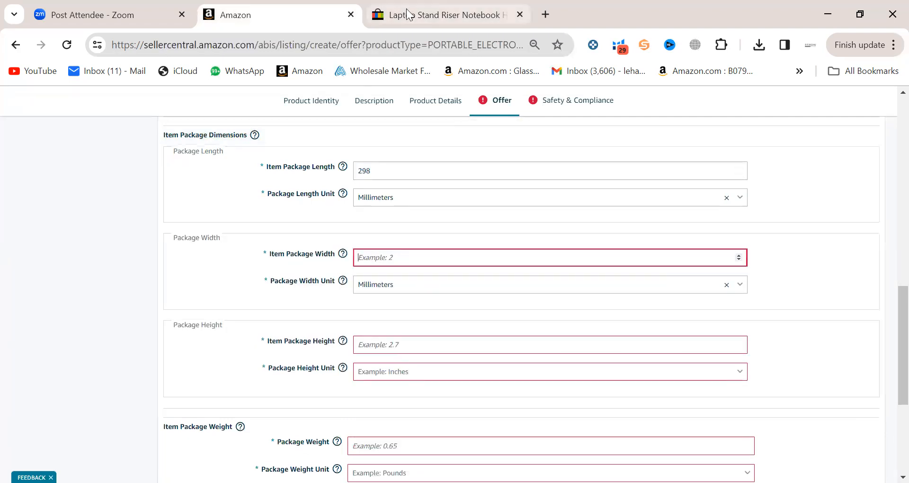
left_click(407, 14)
left_click(282, 15)
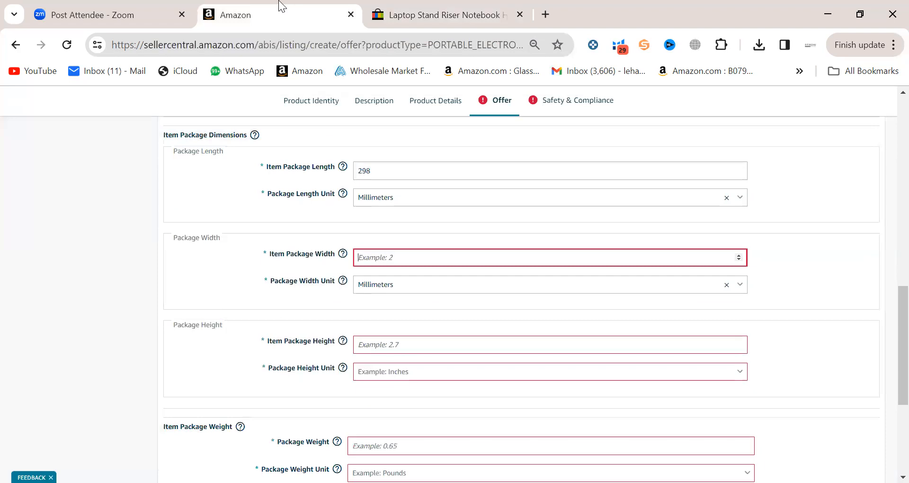
type("2")
key("BackSpace")
type("38")
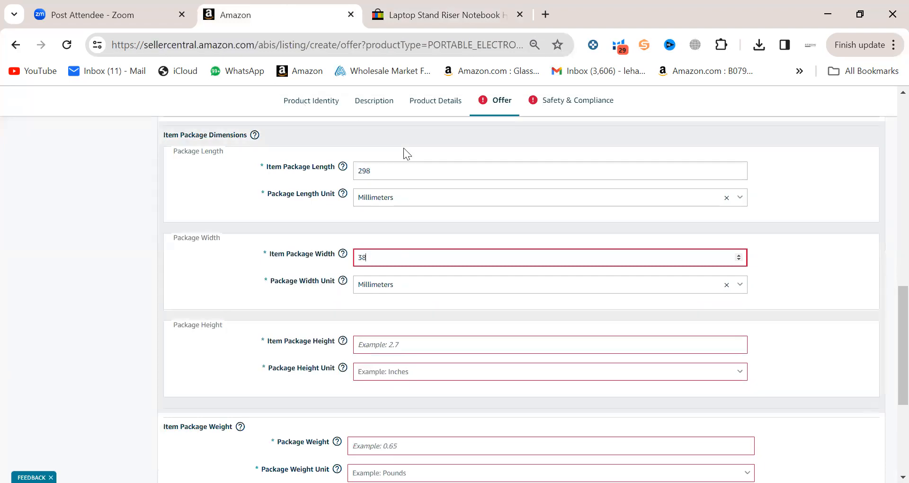
Step: Set the Item Package Height to 10 with Millimeters as its unit
scroll(413, 226, "down", 2)
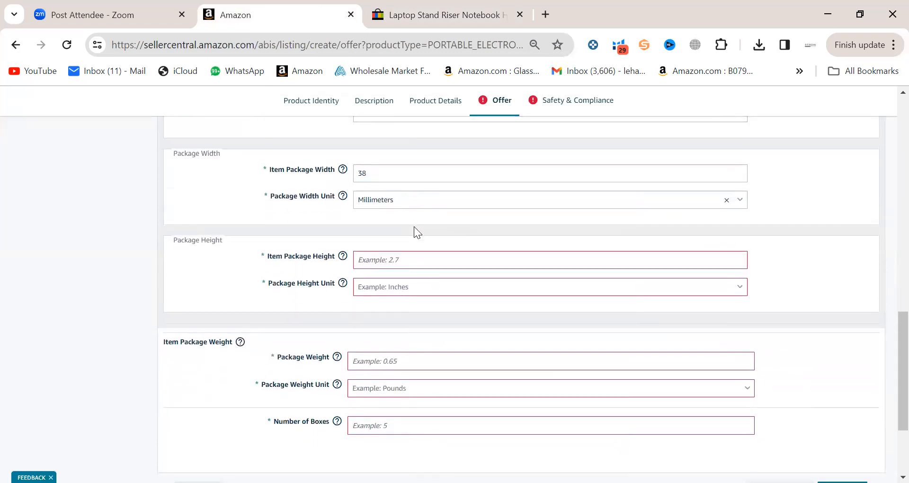
left_click(408, 260)
type("10")
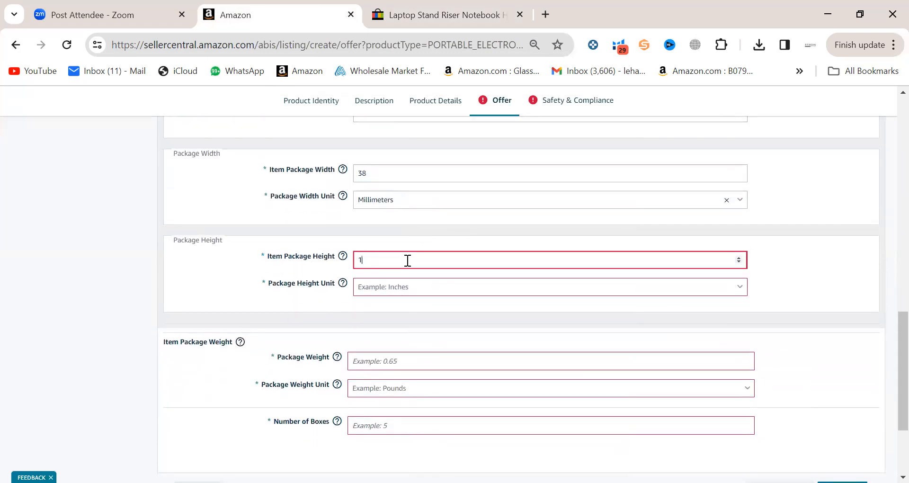
left_click(384, 287)
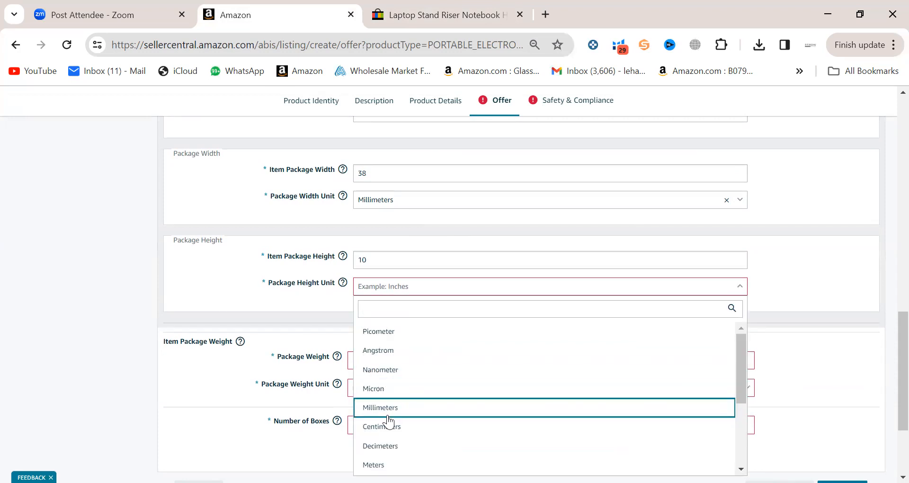
left_click(381, 408)
Step: Set the Package Weight to 0.5 with Kilograms as its unit
scroll(388, 415, "down", 1)
left_click(381, 337)
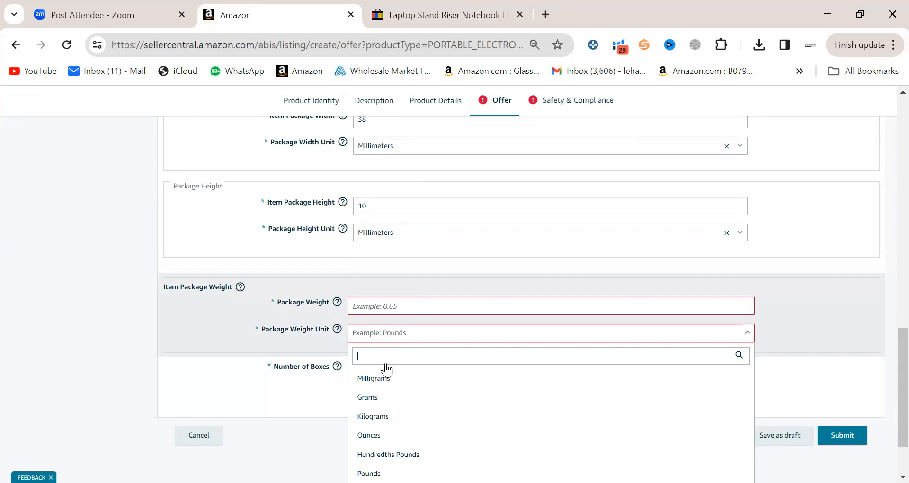
left_click(382, 420)
left_click(374, 308)
type("0.5")
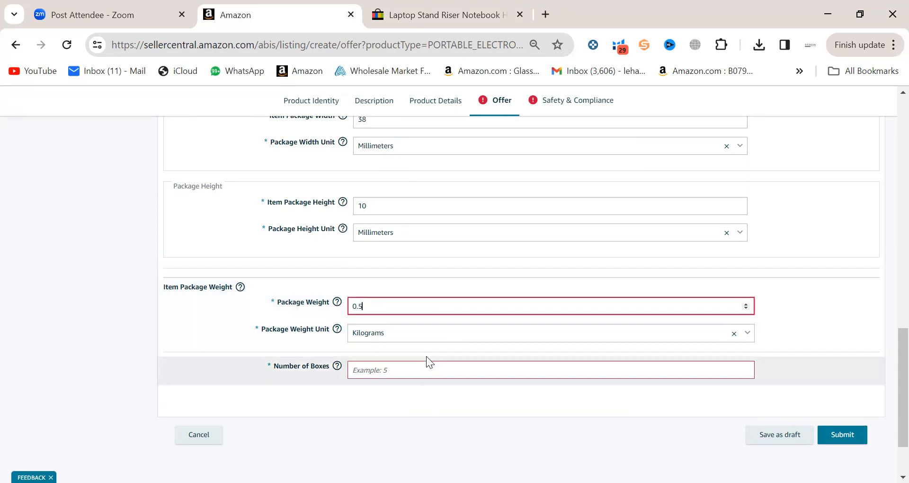
Step: Change the Package Weight Unit to Grams and set the Package Weight to 250
left_click(380, 338)
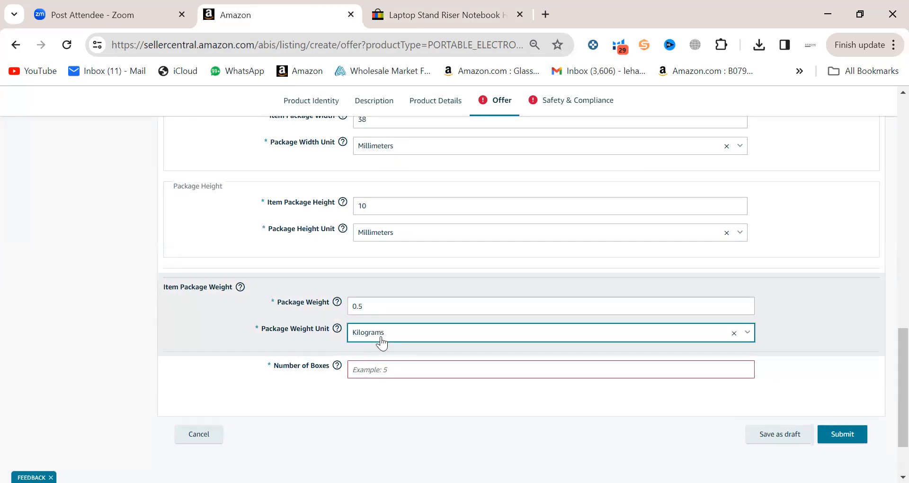
scroll(381, 341, "down", 2)
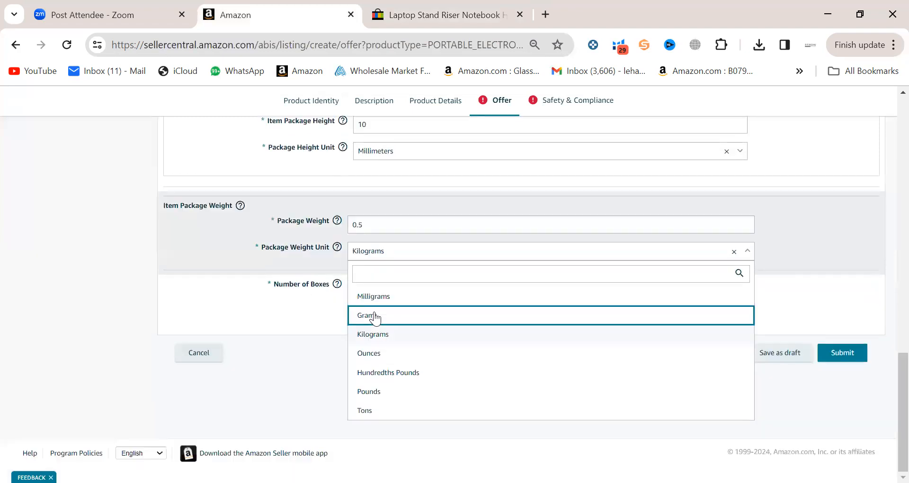
left_click(374, 316)
double_click(360, 224)
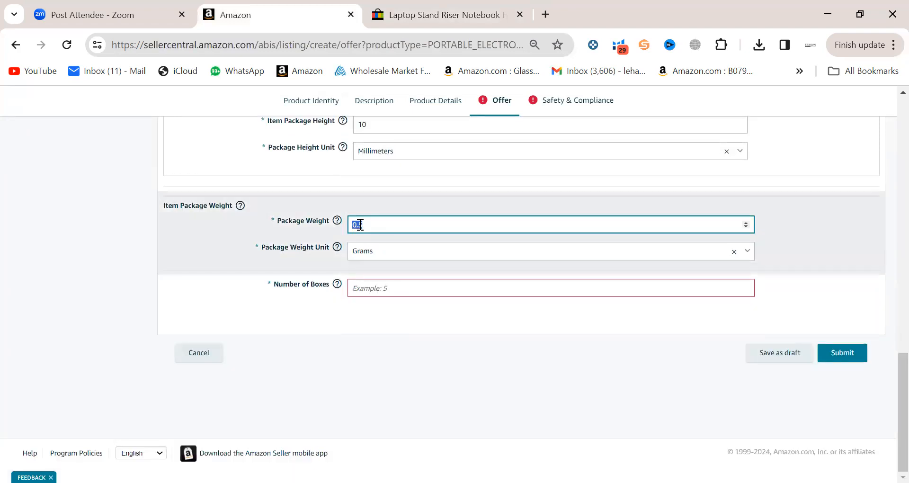
type("250")
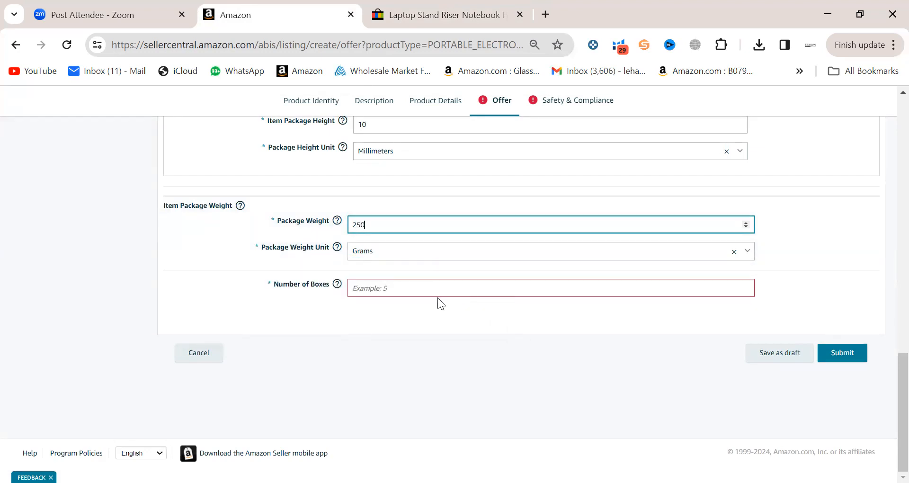
Step: Set the Number of Boxes to 1
left_click(396, 288)
type("1")
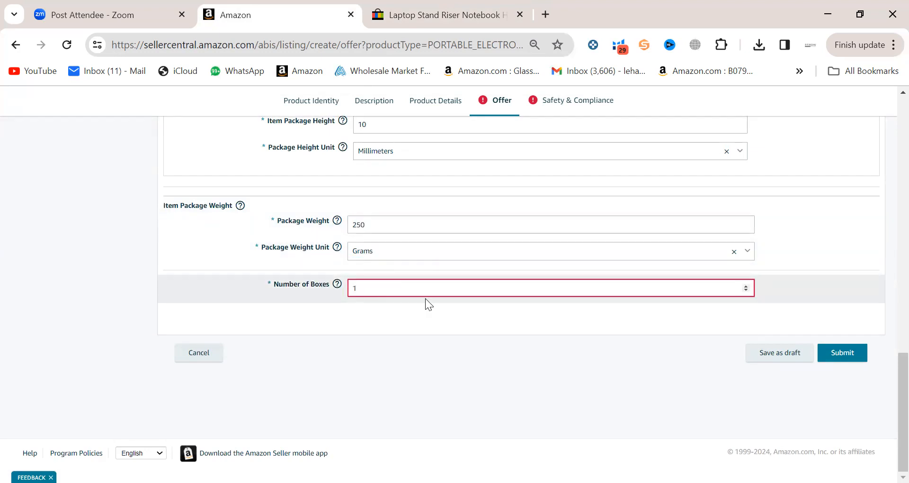
left_click(461, 324)
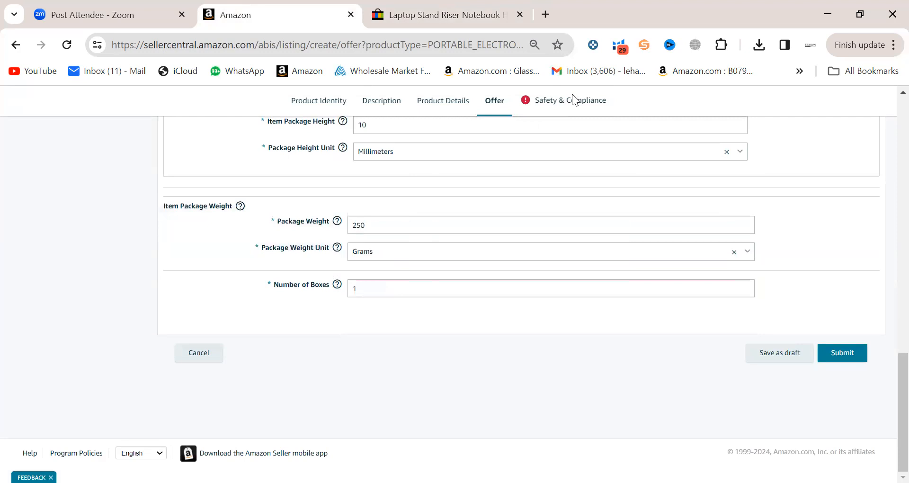
Step: Open the Safety & Compliance section and search the Country/Region of Origin options for "chin"
left_click(565, 102)
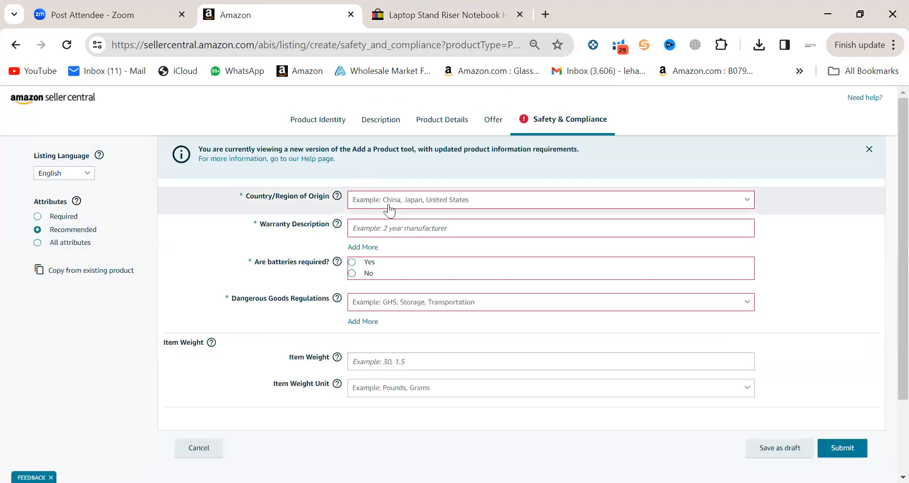
left_click(389, 207)
type("chin")
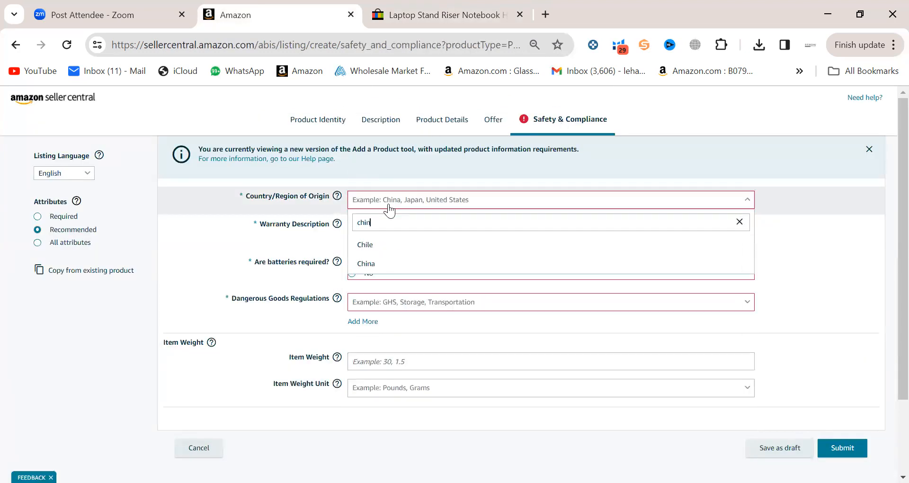
Step: Enter 2 as the Warranty Description and answer No to whether batteries are required
left_click(381, 234)
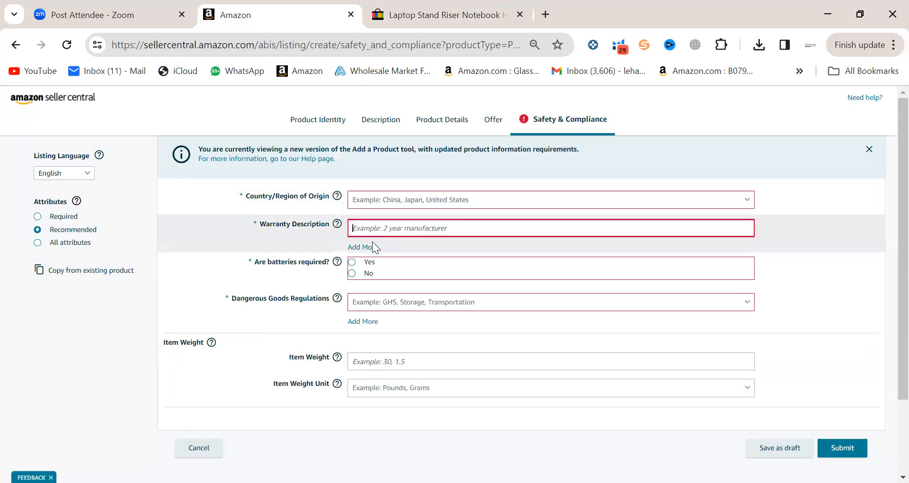
type("2")
left_click(352, 274)
Step: Set the Dangerous Goods Regulations to Not Applicable
left_click(376, 306)
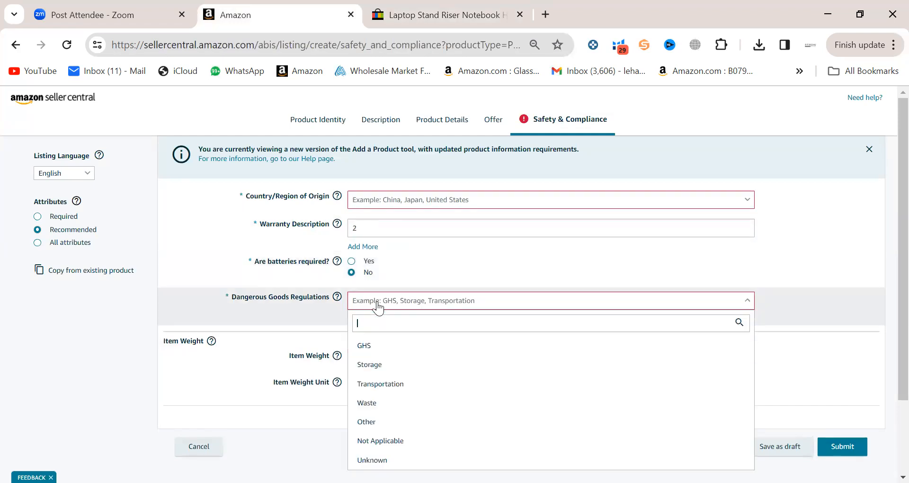
scroll(376, 340, "down", 3)
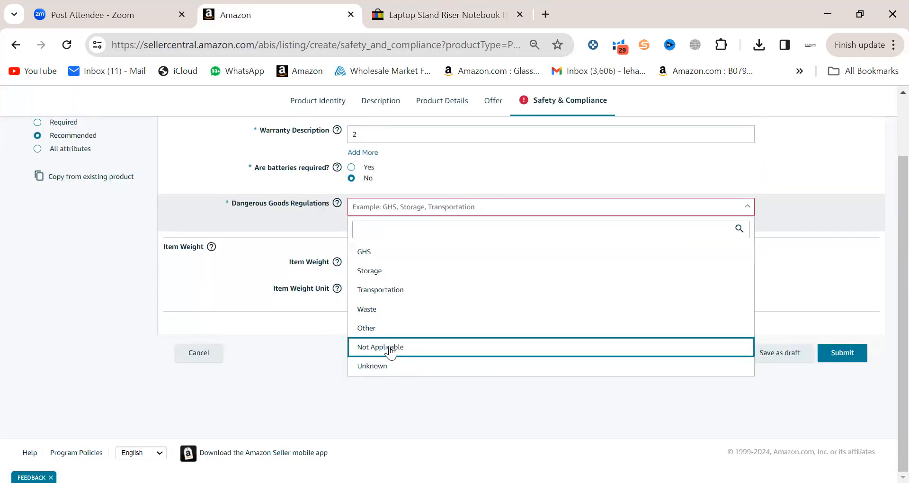
left_click(389, 347)
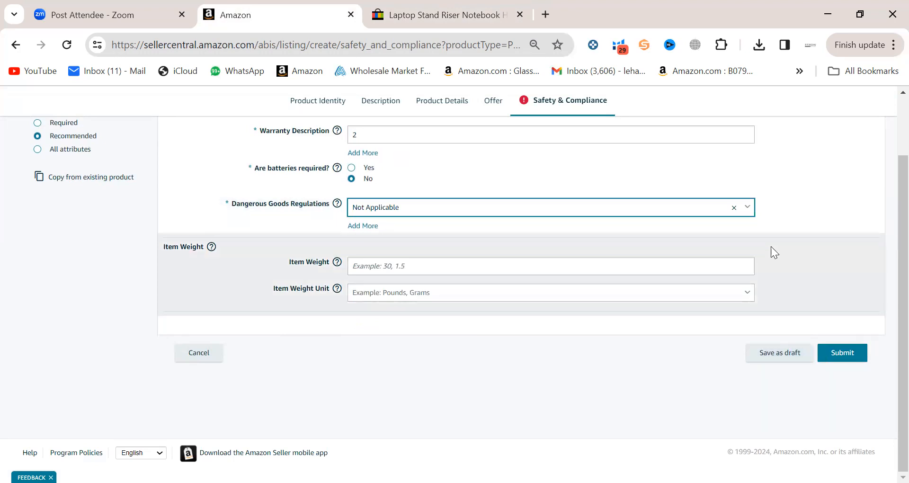
left_click(833, 187)
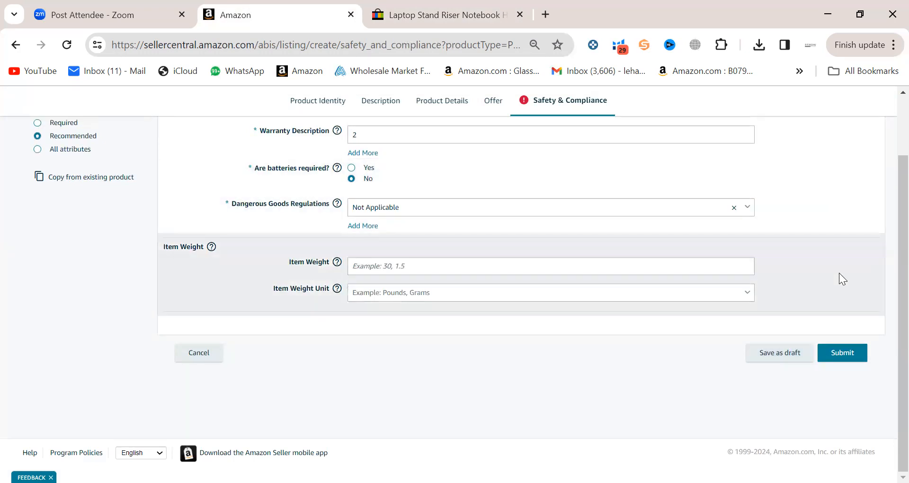
Step: Set the Country/Region of Origin to China
scroll(142, 307, "up", 2)
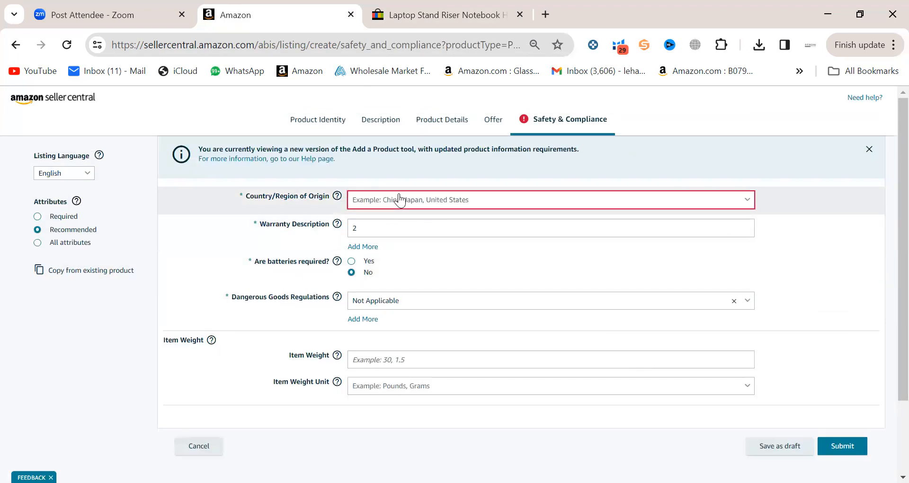
left_click(400, 200)
type("chin")
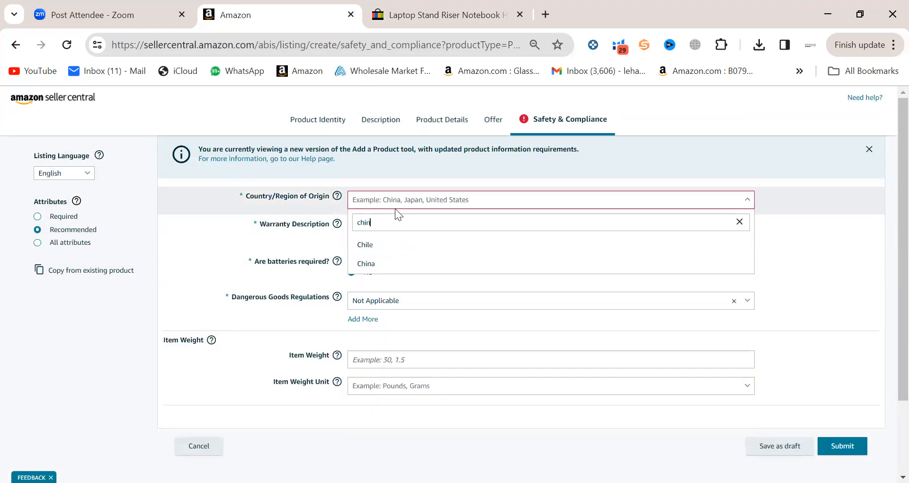
left_click(383, 248)
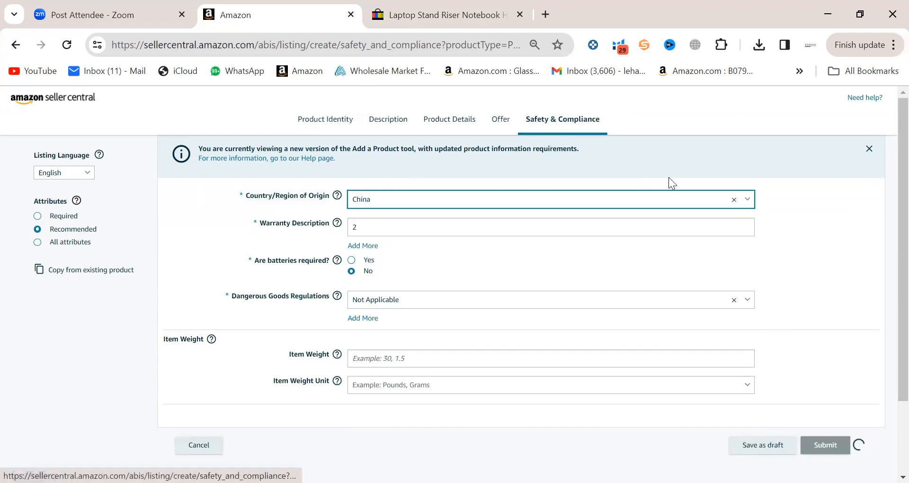
Step: Submit the completed laptop stand listing and finish without copying it to another product
scroll(787, 253, "down", 3)
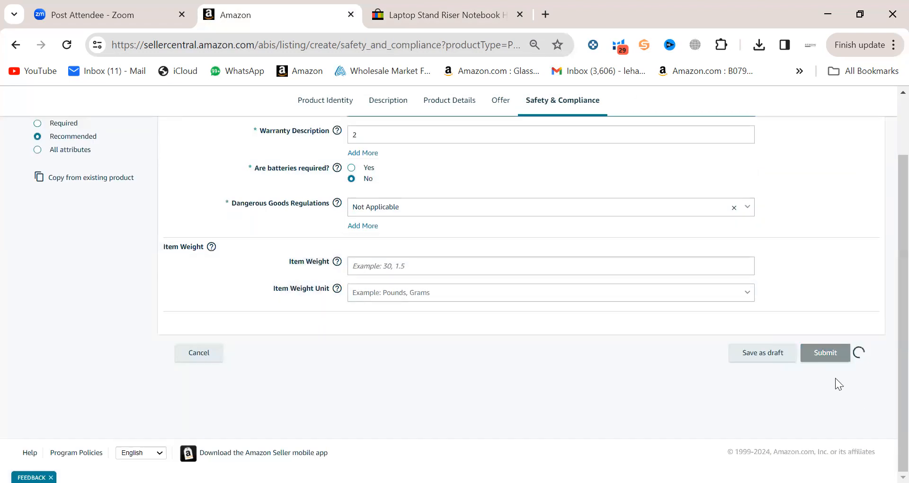
left_click(838, 361)
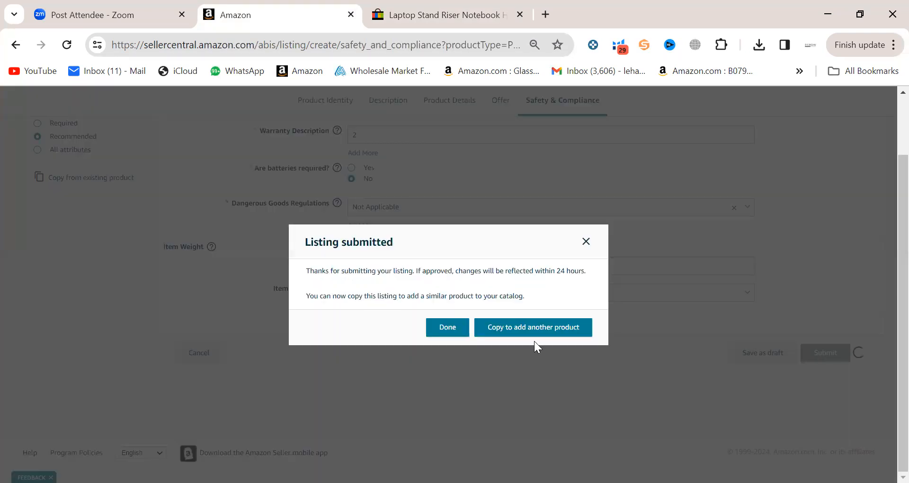
left_click(456, 333)
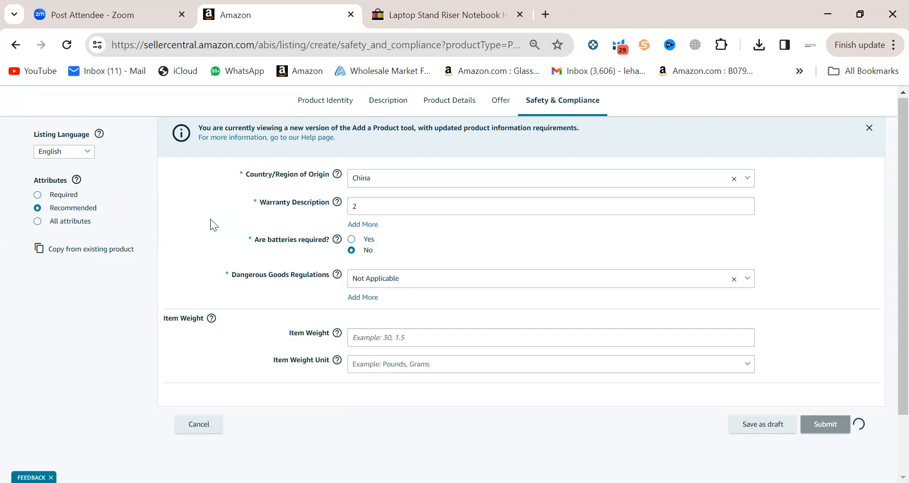
left_click(502, 204)
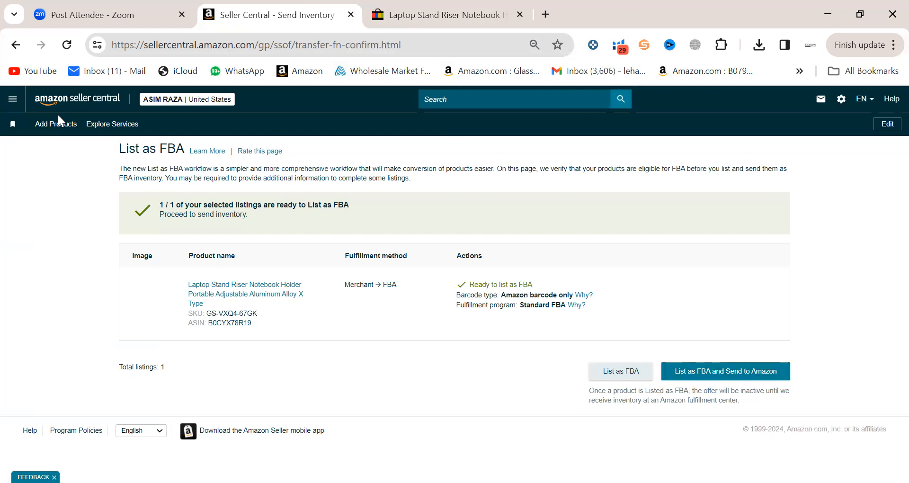
Step: Return to the Seller Central home page and look through its guide, actions and recommendations
left_click(67, 99)
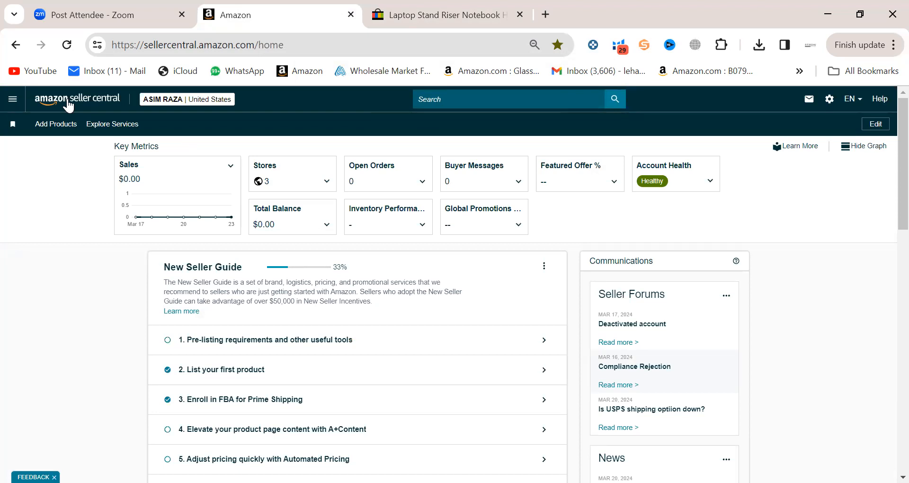
left_click(12, 108)
scroll(177, 320, "down", 5)
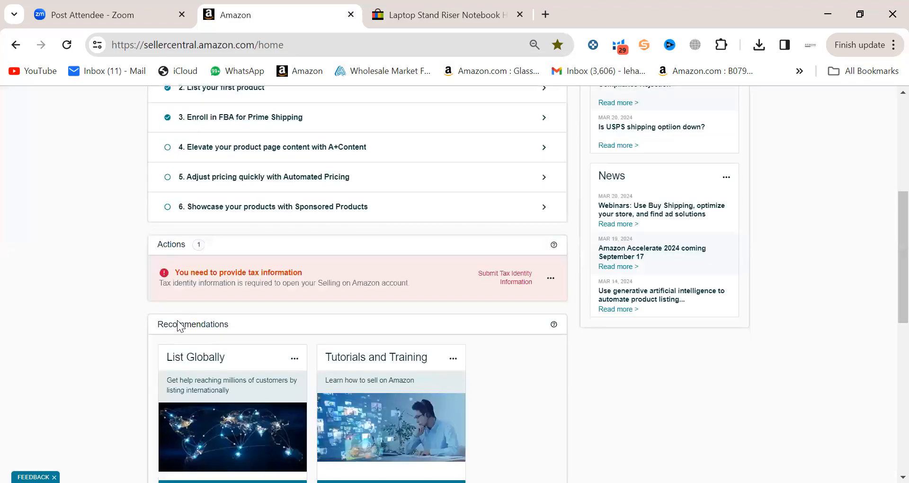
scroll(132, 297, "up", 5)
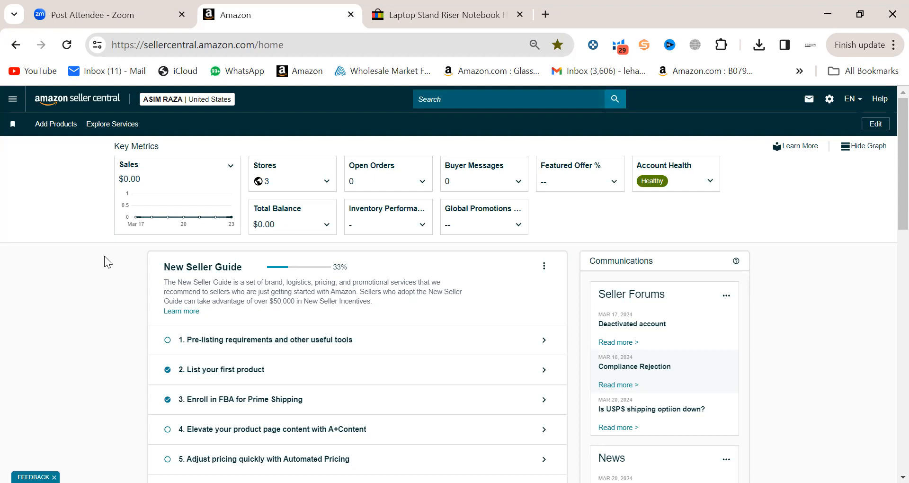
Step: Review the product images in the eBay laptop stand listing, and return to the Seller Central home page
left_click(389, 18)
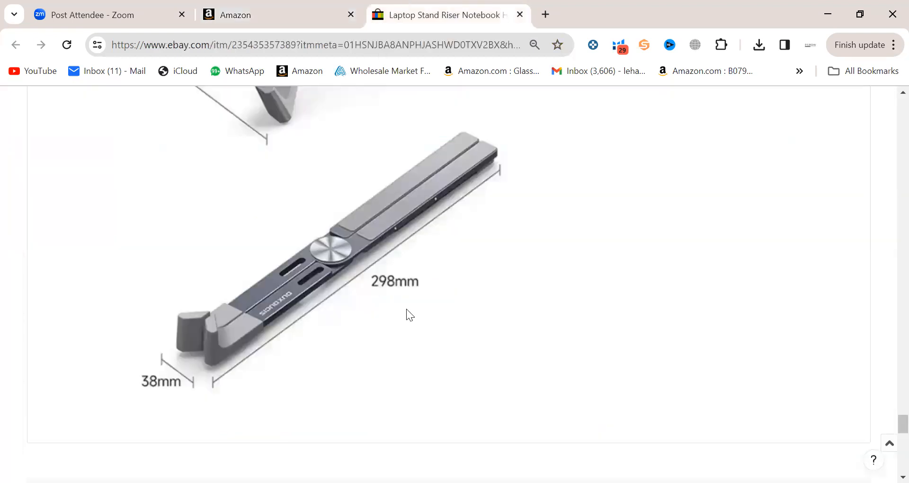
scroll(406, 308, "up", 10)
scroll(406, 308, "up", 20)
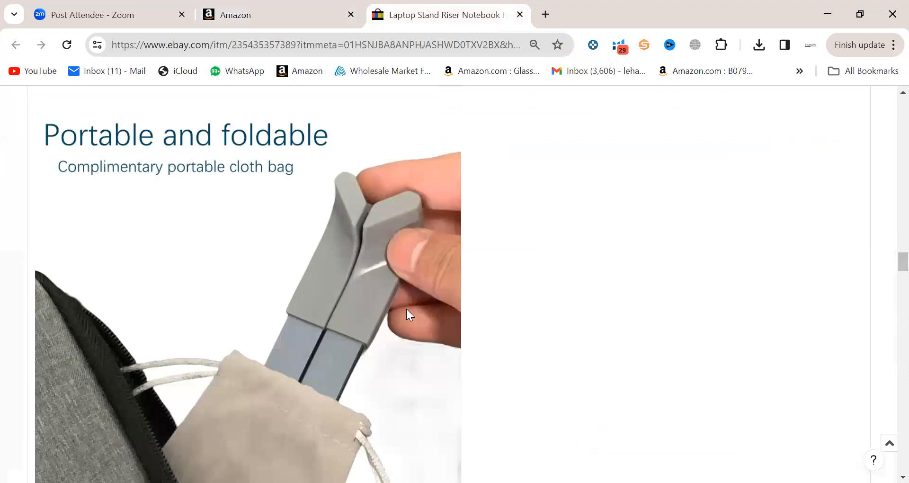
scroll(406, 308, "up", 15)
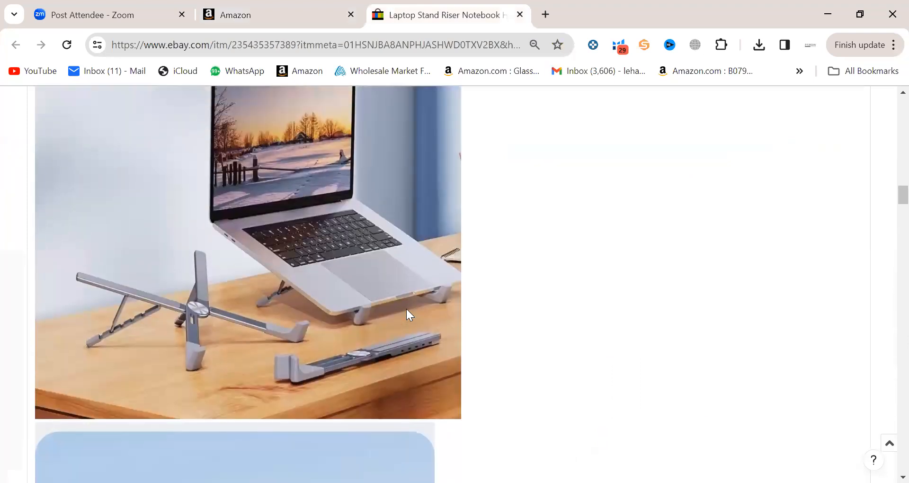
left_click(339, 10)
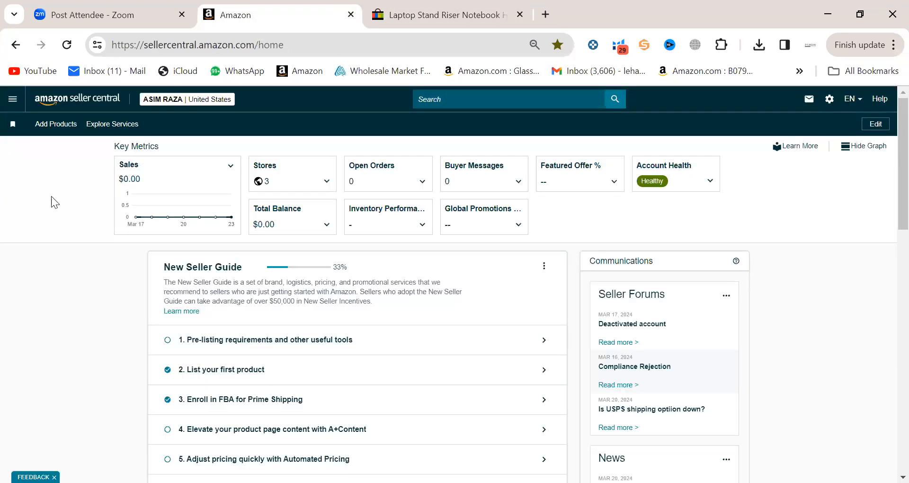